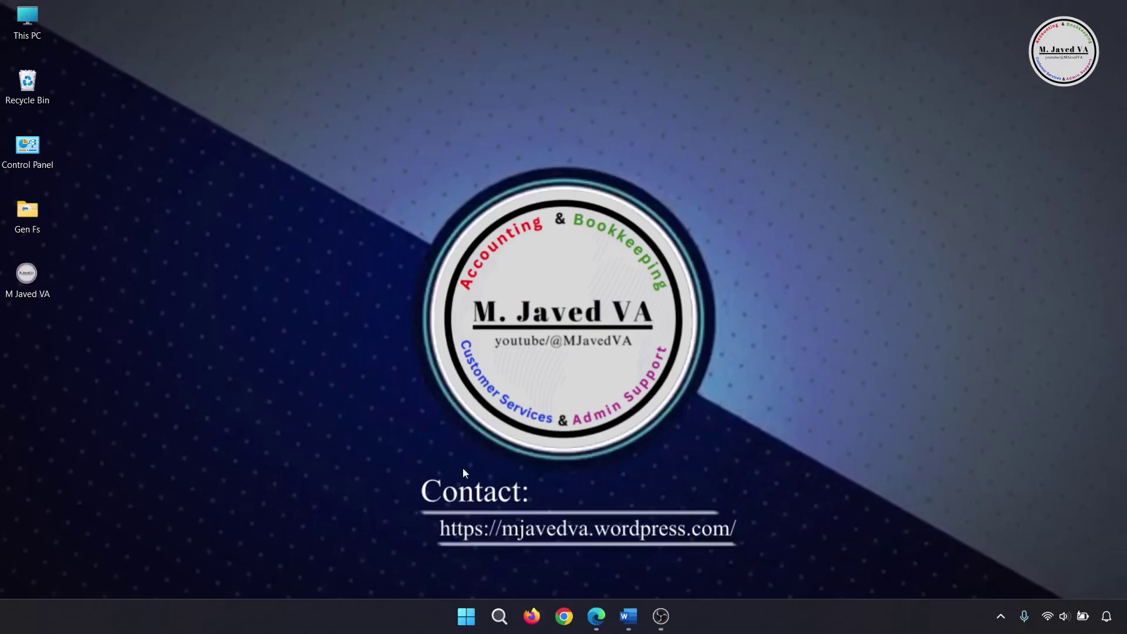
- Search Bing for 'linkedin' in Edge and open the official LinkedIn site
click(597, 616)
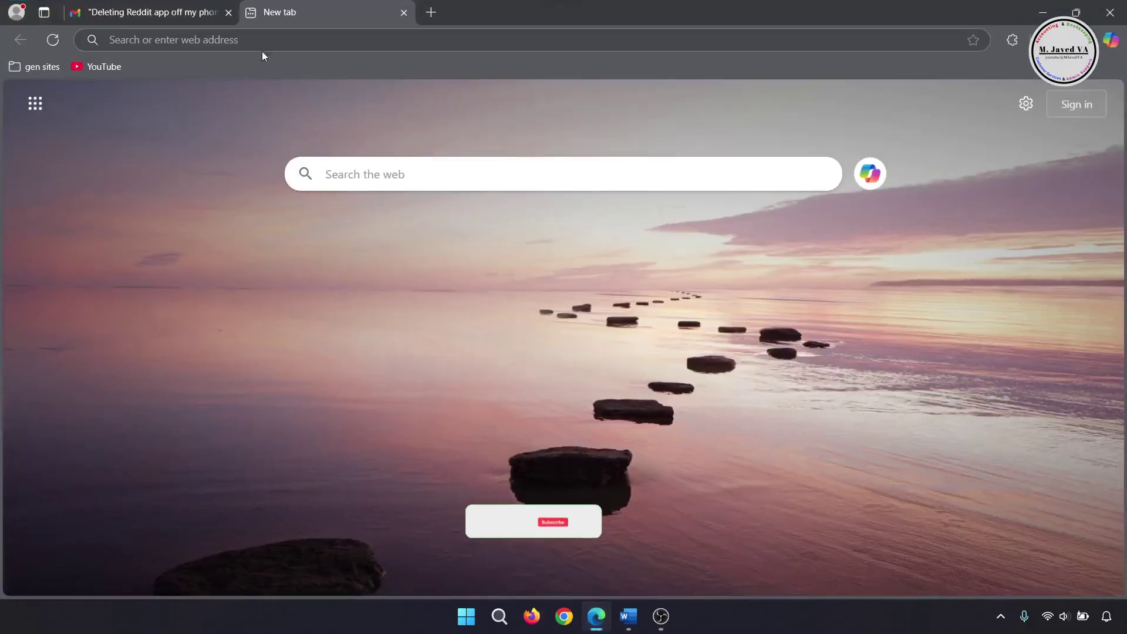
click(254, 37)
text(linkedin)
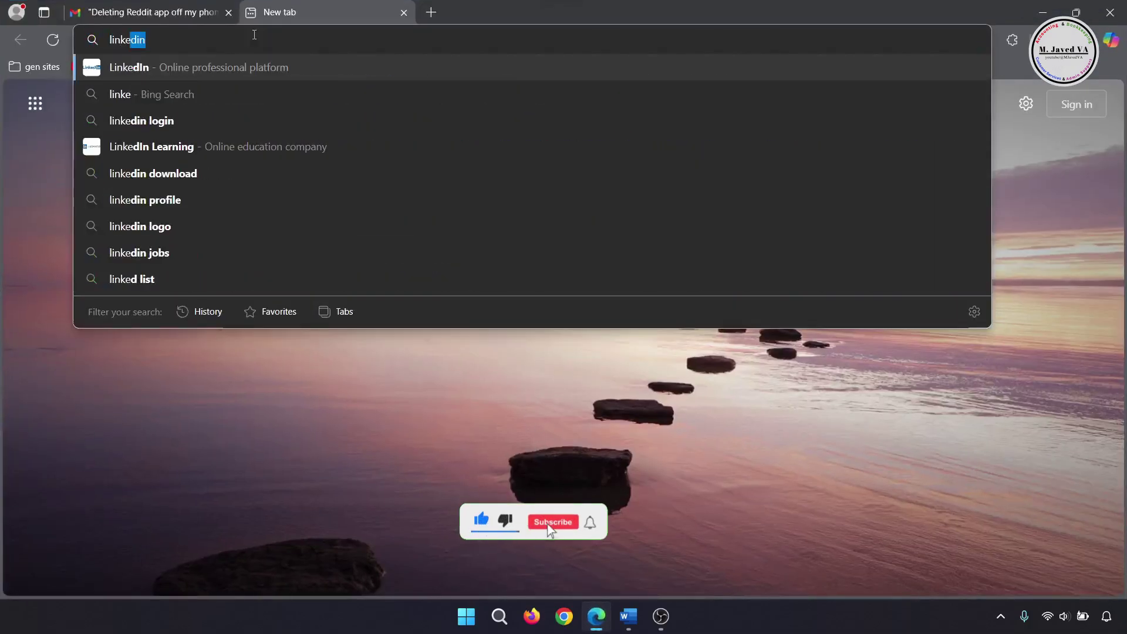
key(Return)
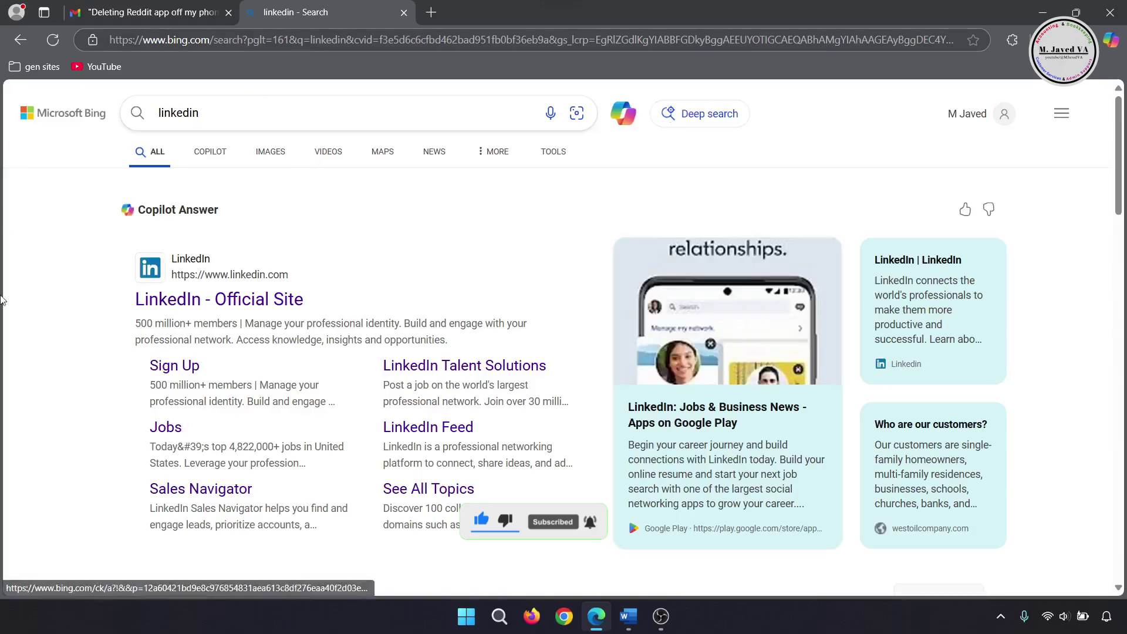
click(223, 303)
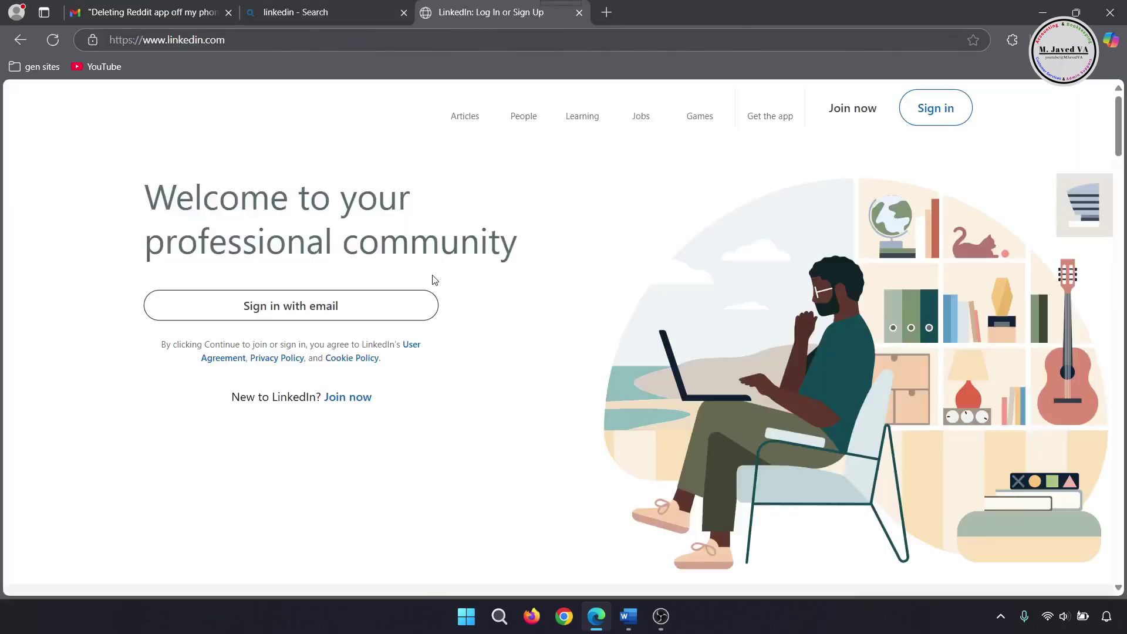
- Join LinkedIn with the account e-mail and password, agree to the terms, and submit the name
click(869, 112)
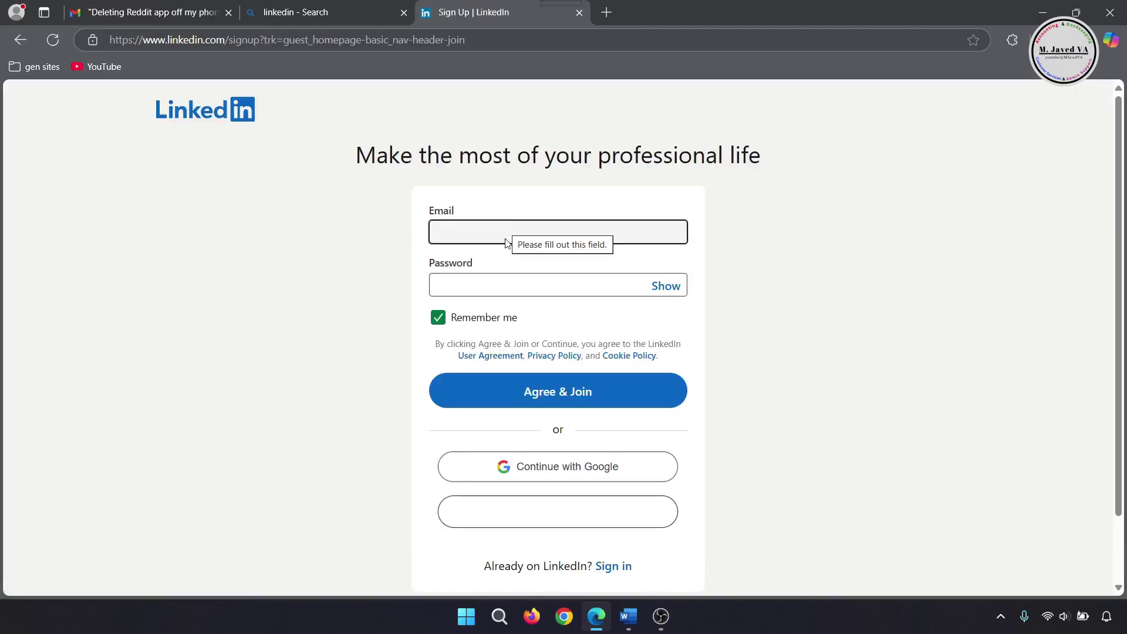
key(ctrl+v)
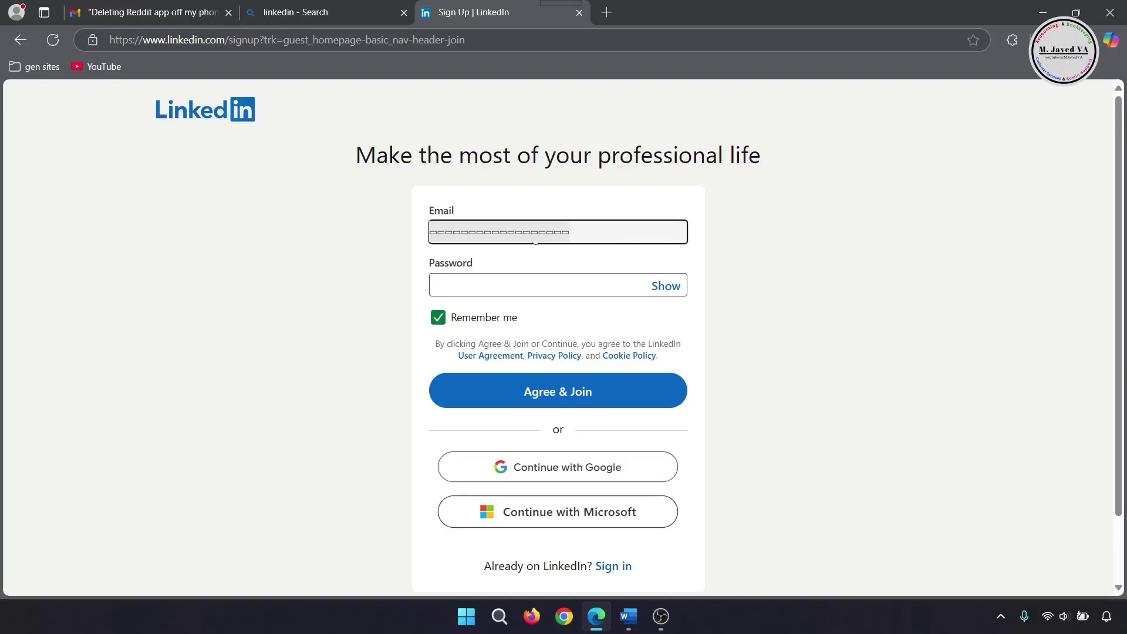
click(528, 292)
key(ctrl+v)
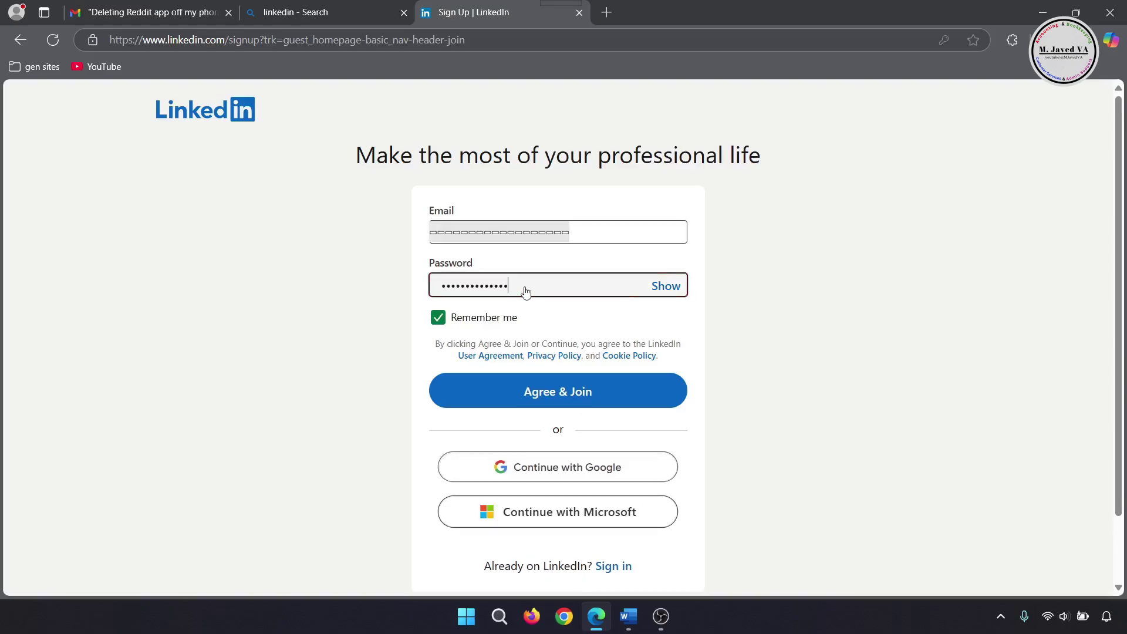
click(570, 405)
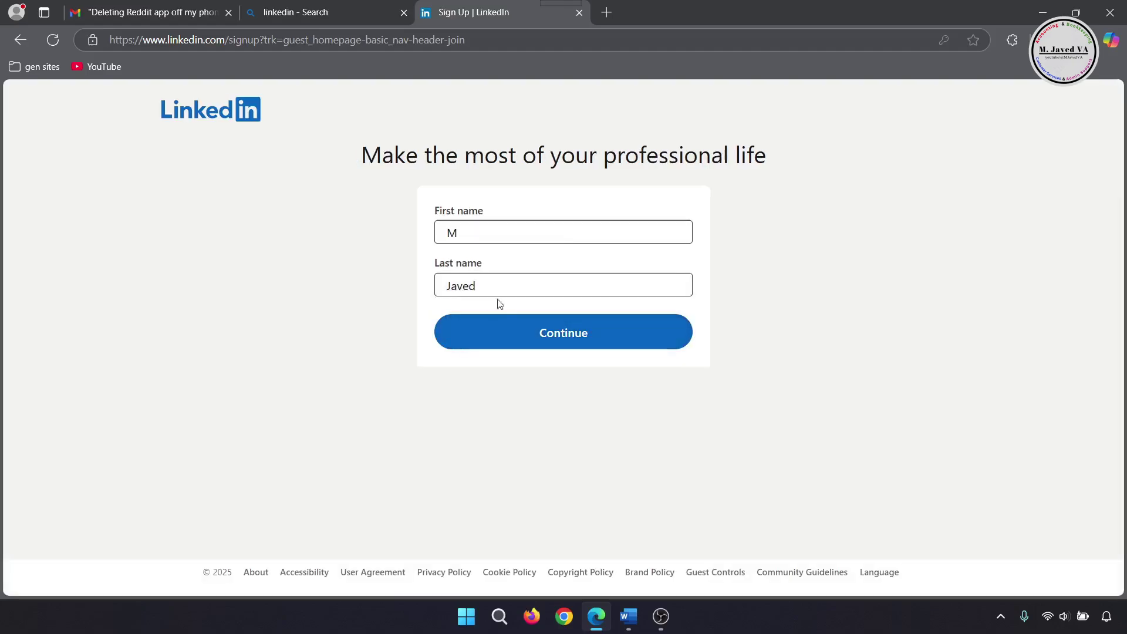
click(575, 344)
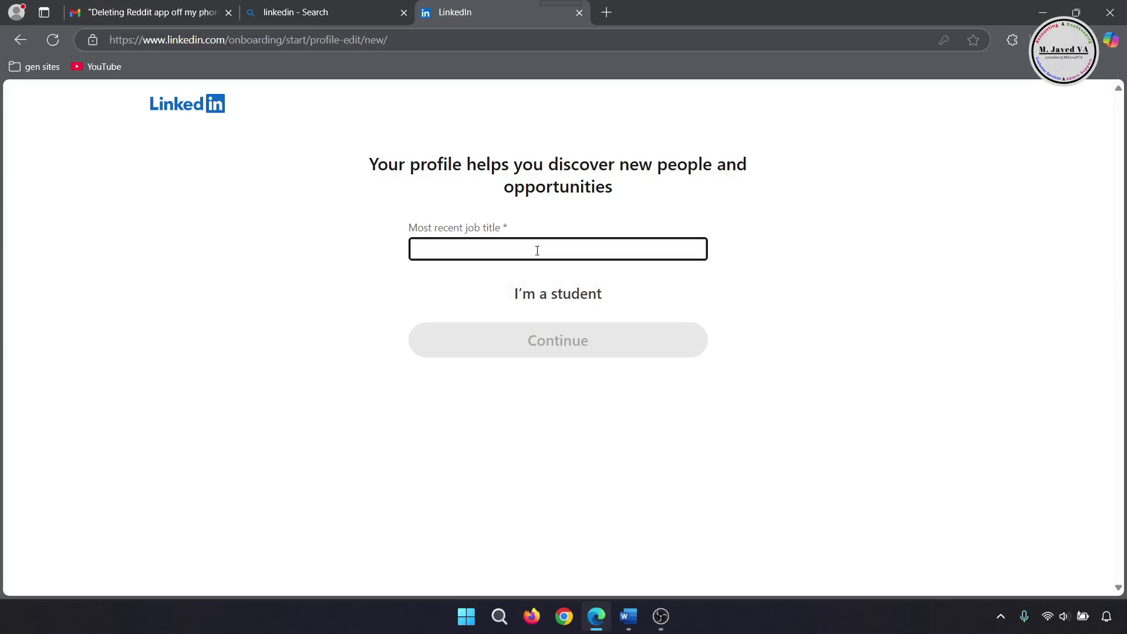
- Set the job title to Professional Freelancer with Freelance as the employment type
text(Freelancer)
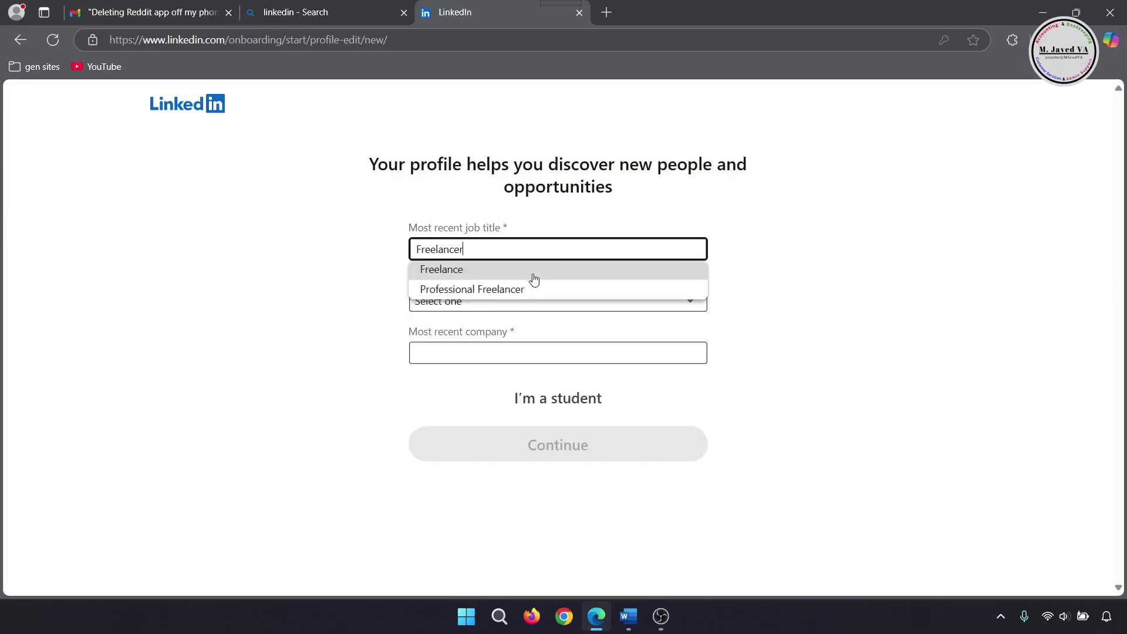
click(555, 290)
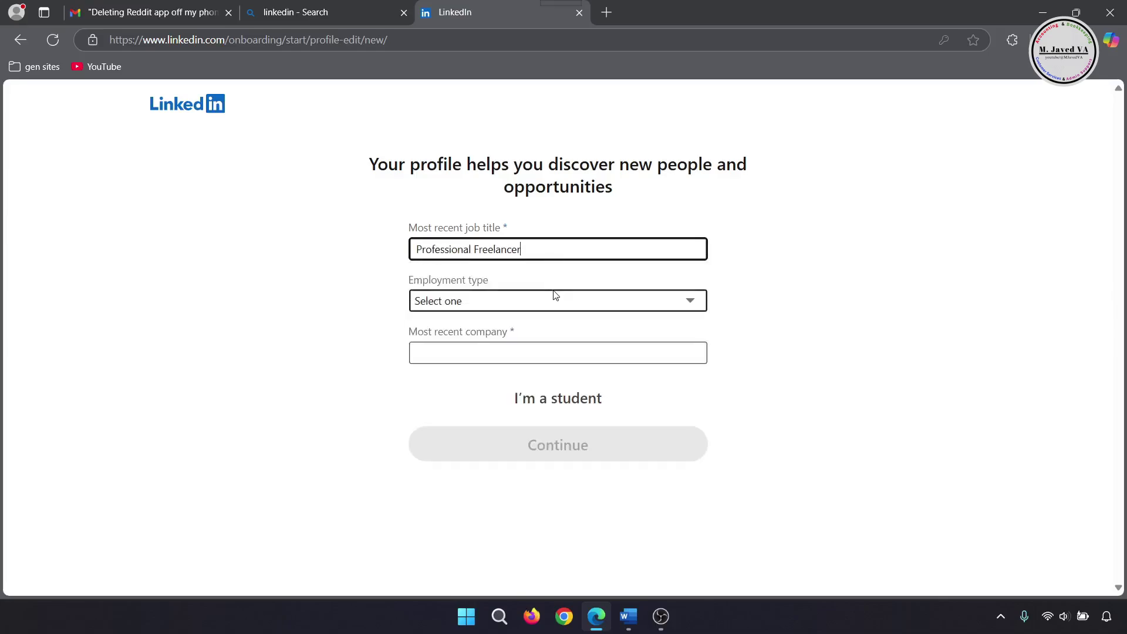
click(566, 302)
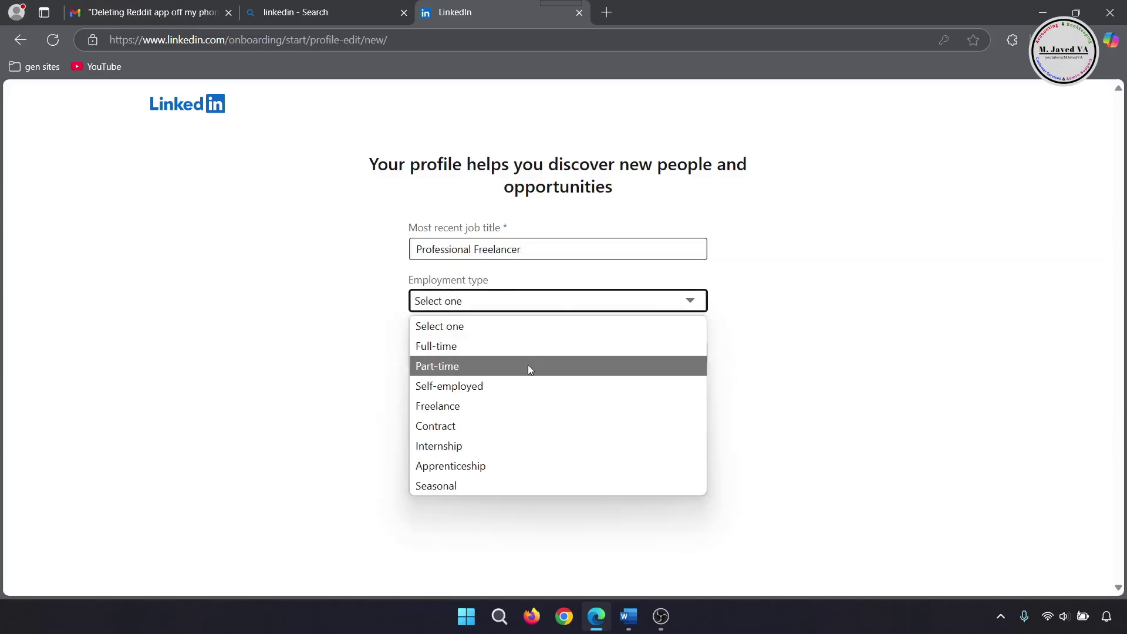
click(529, 409)
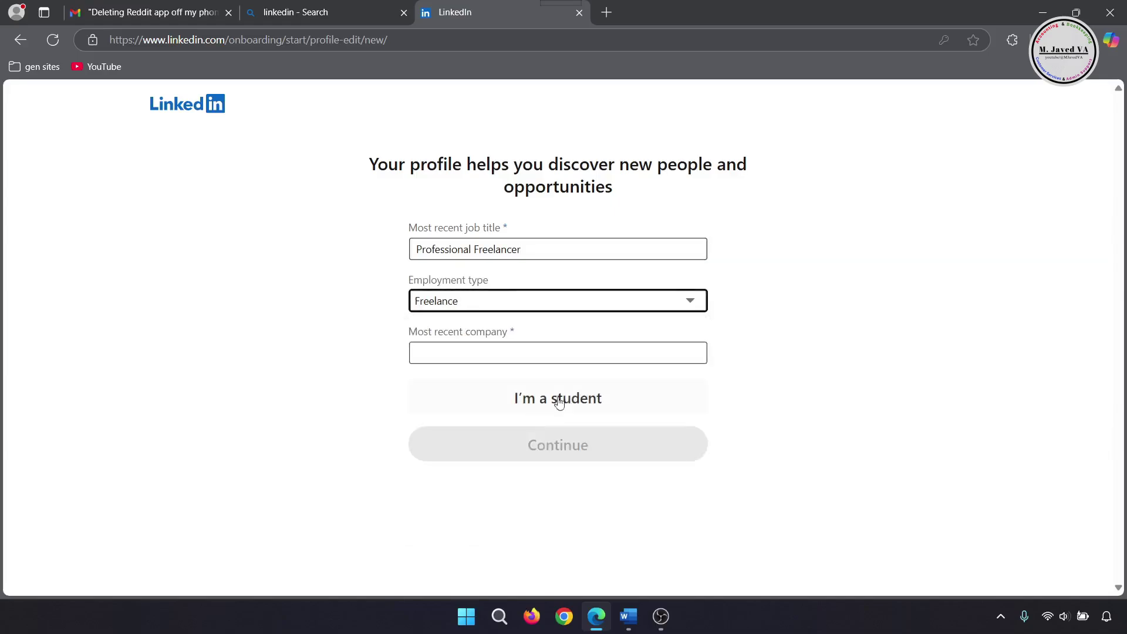
- Enter PeoplePerHour as the most recent company, then switch to the student form
click(567, 357)
text(P)
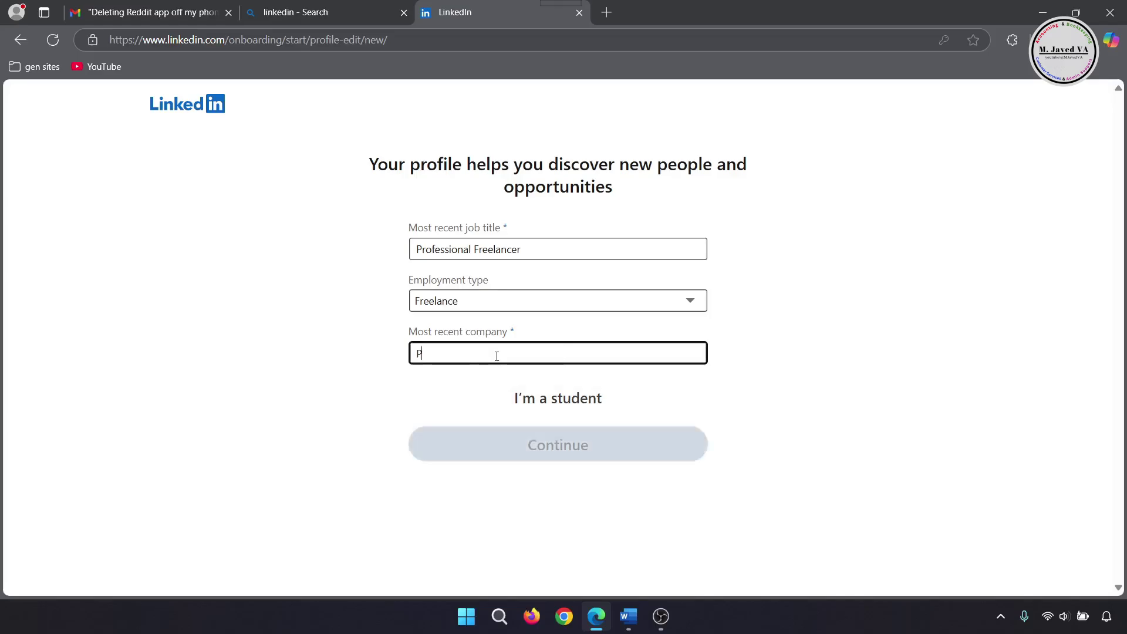
text(eople Per Hour)
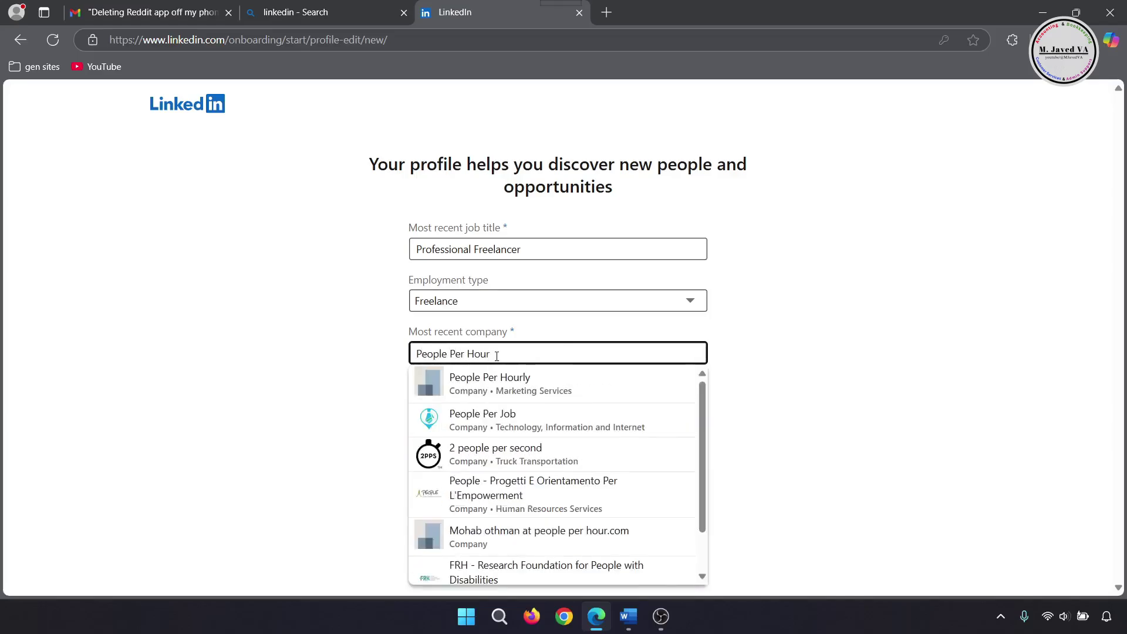
click(569, 381)
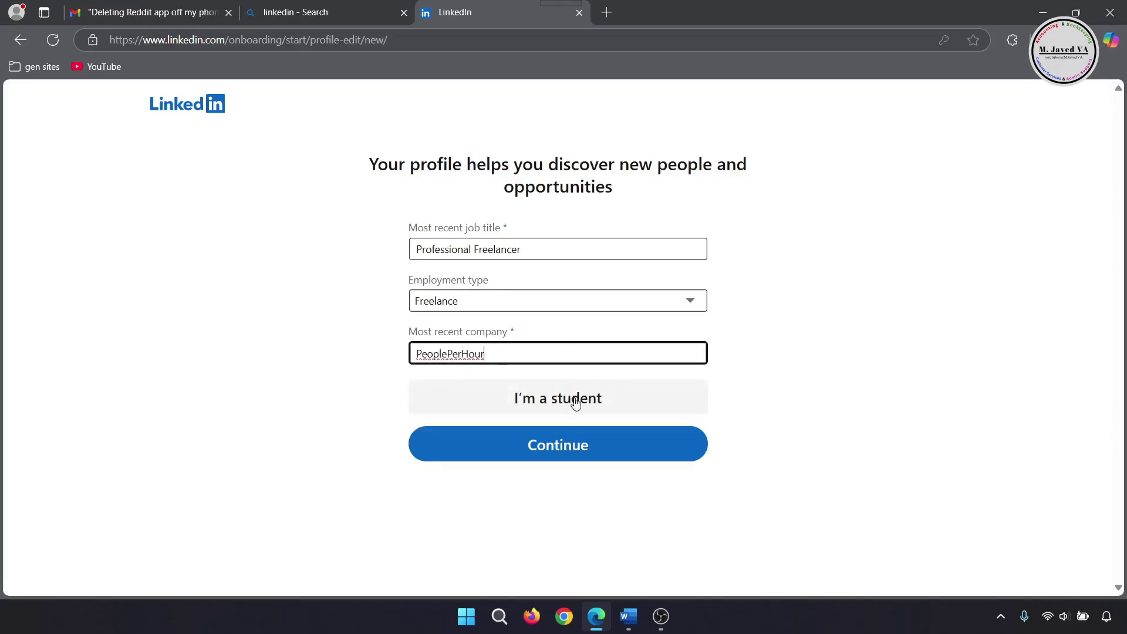
click(564, 406)
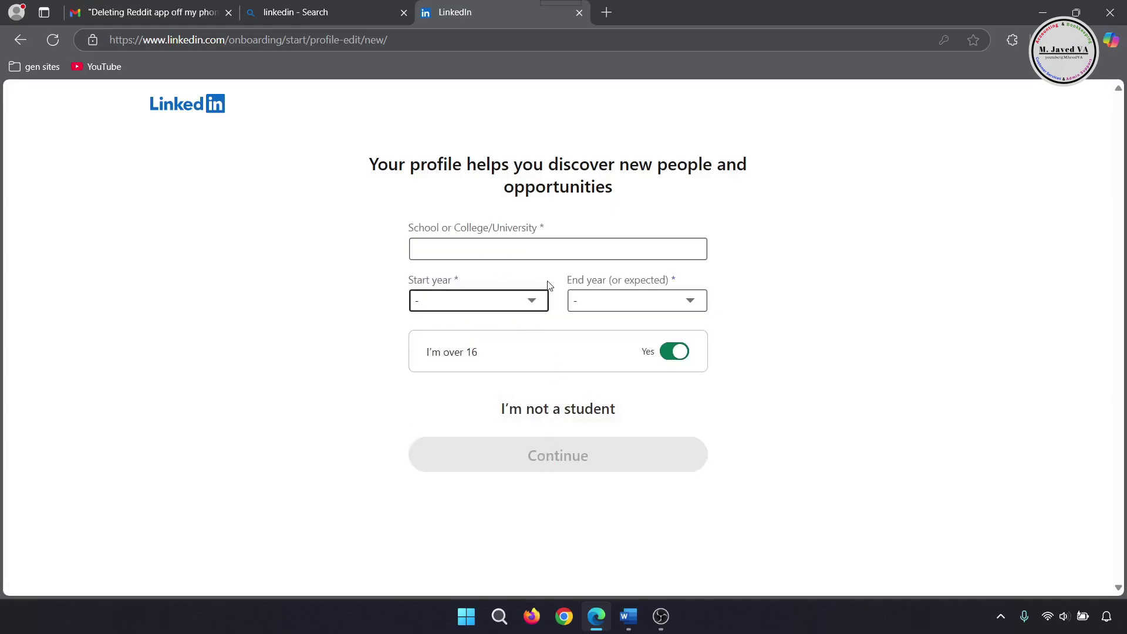
- Return to the non-student job details and confirm the e-mail with the pasted verification code
click(543, 416)
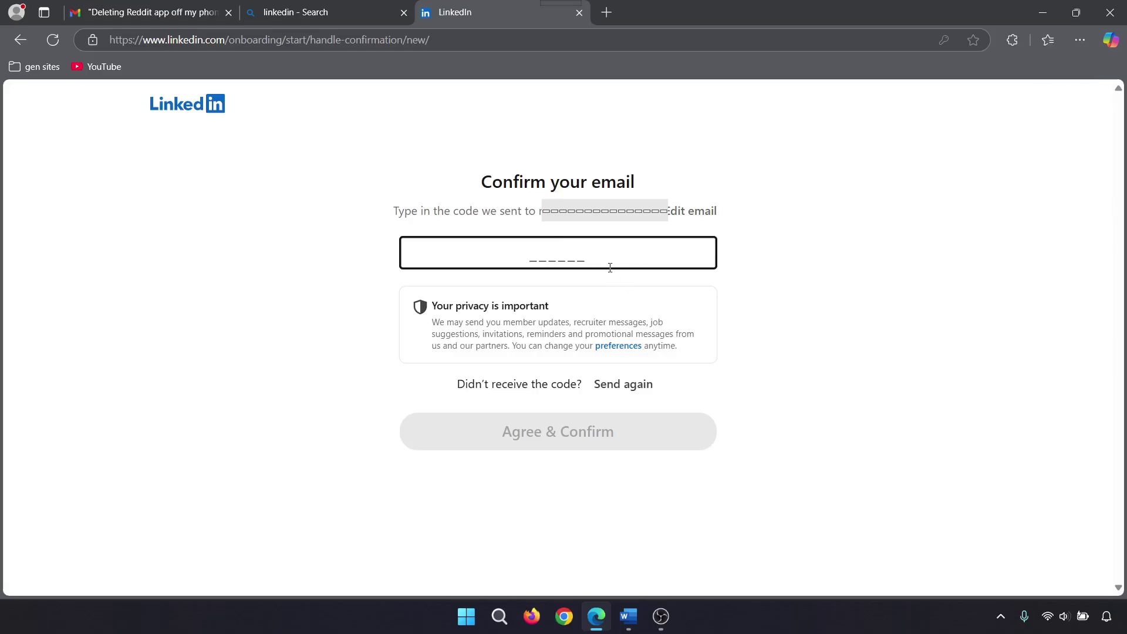
key(ctrl+v)
key(Return)
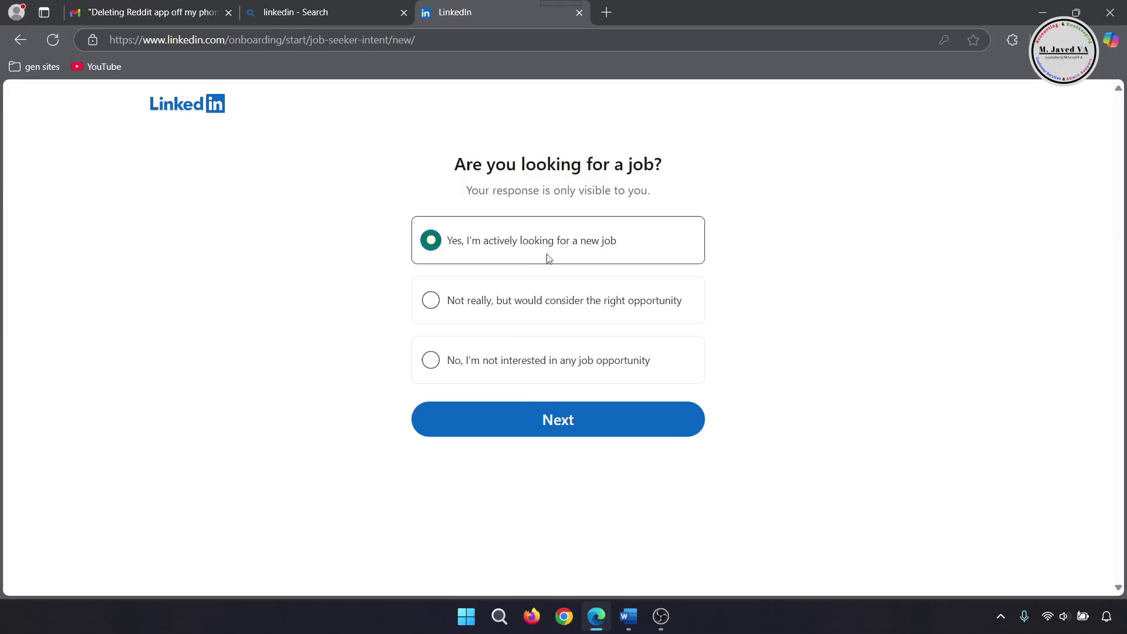
- Choose actively looking, add job titles, set location Lahore, Punjab, Pakistan, and keep open to remote
click(573, 424)
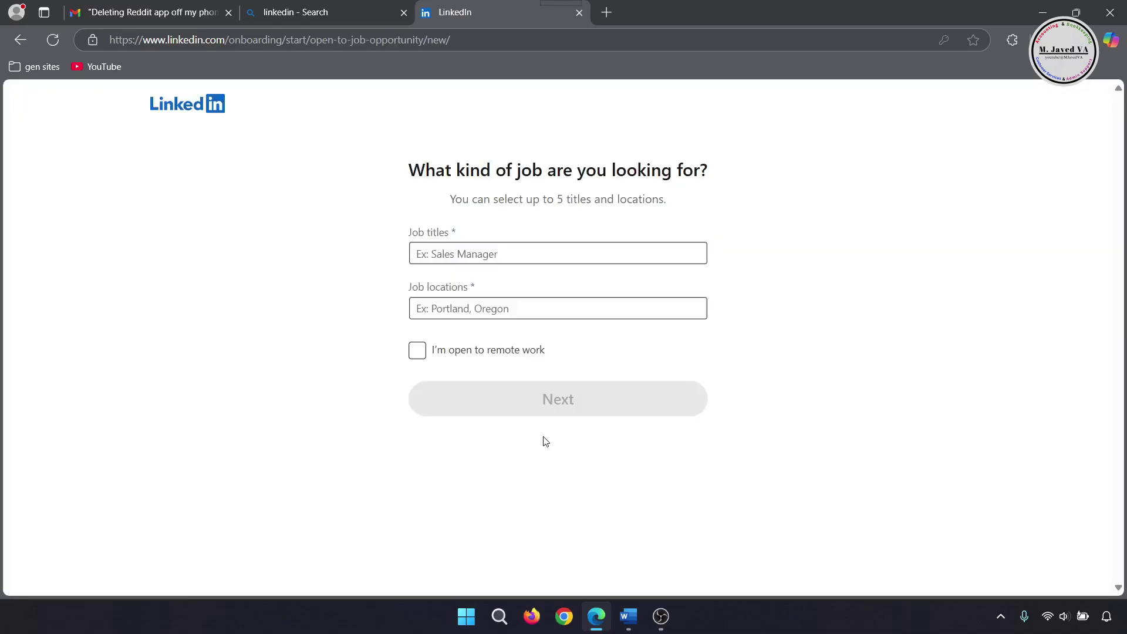
click(533, 256)
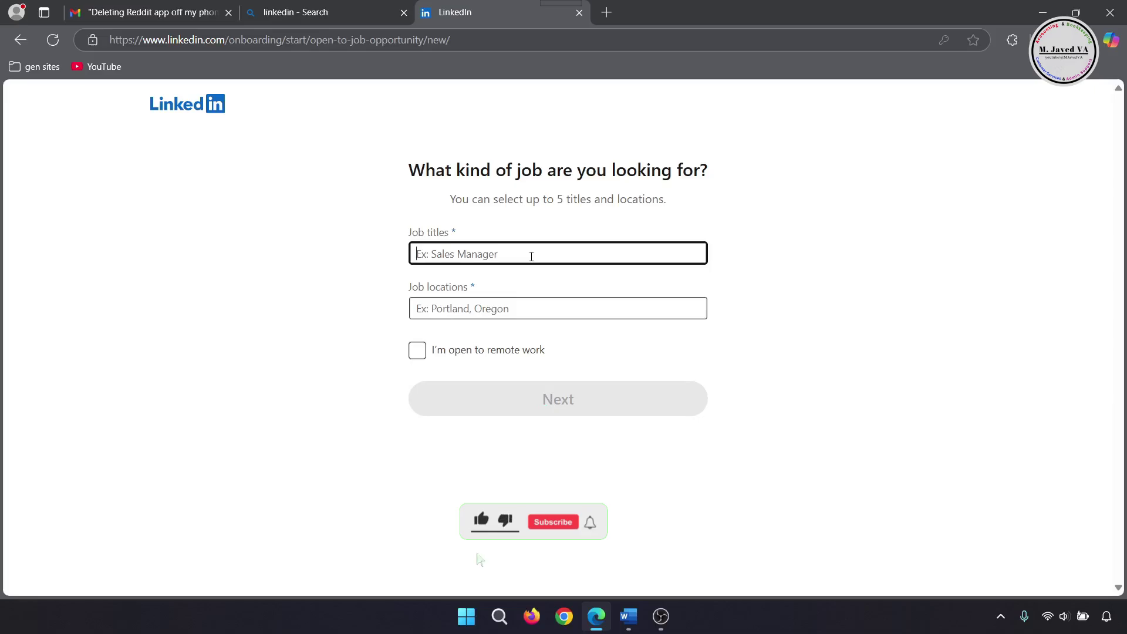
text(Admi)
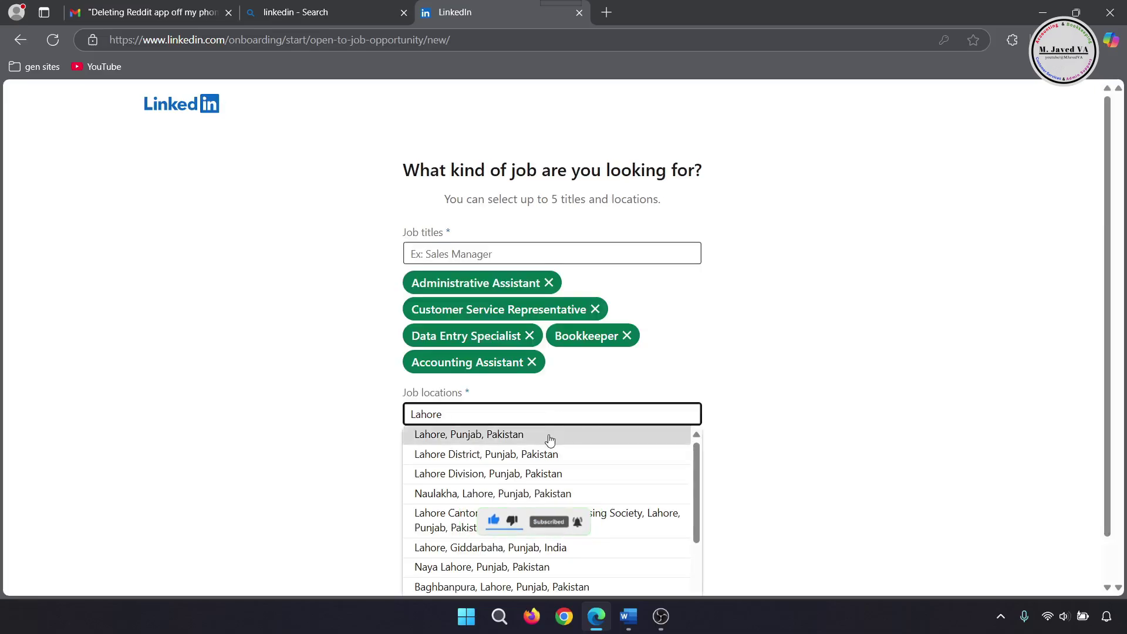
click(549, 438)
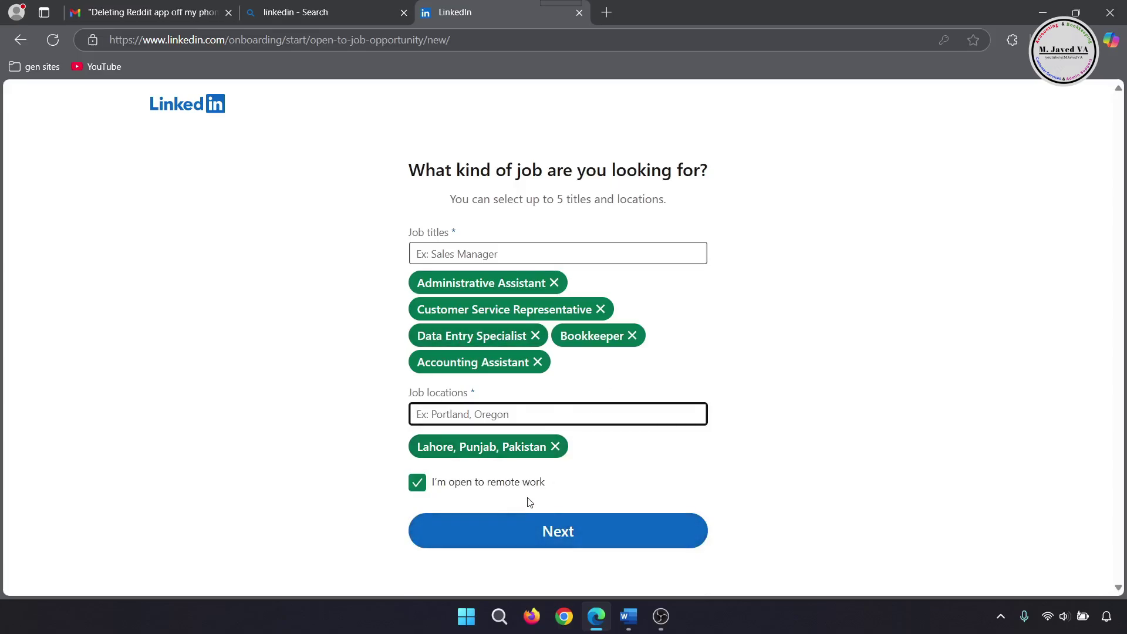
click(456, 482)
click(457, 483)
click(574, 531)
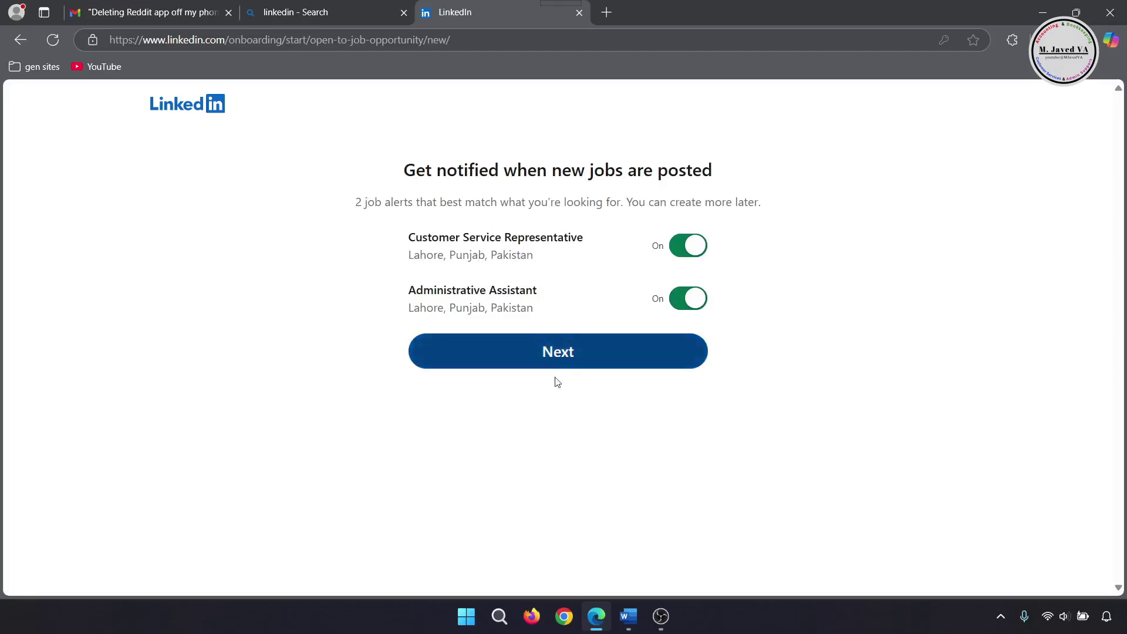
- Keep both job alerts and leave sharing with recruiters enabled
click(557, 351)
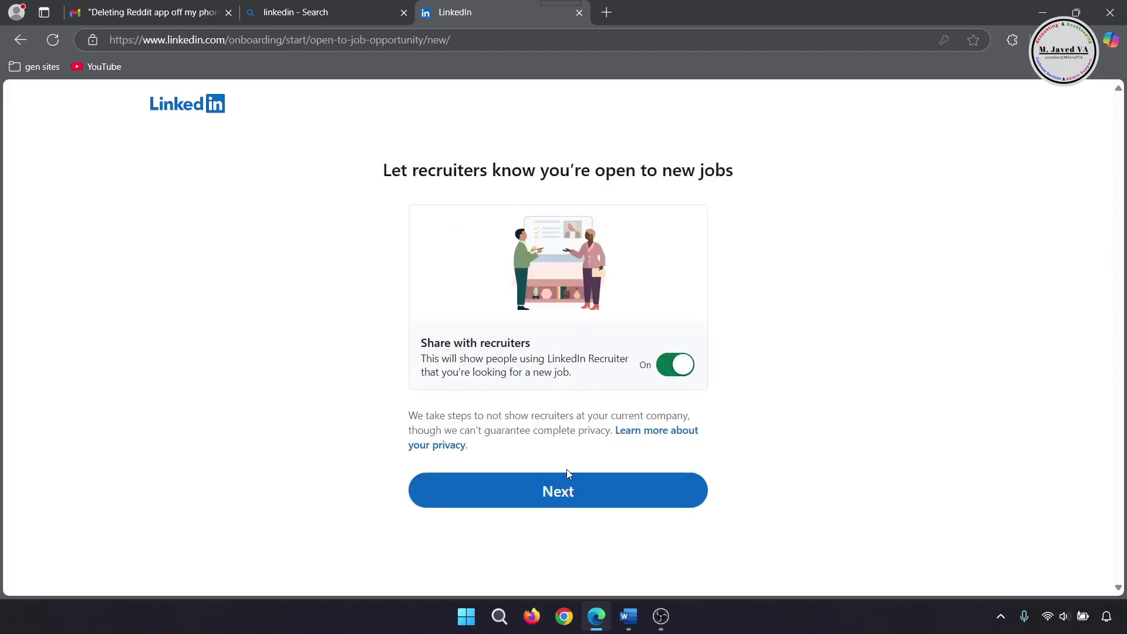
click(675, 376)
click(673, 373)
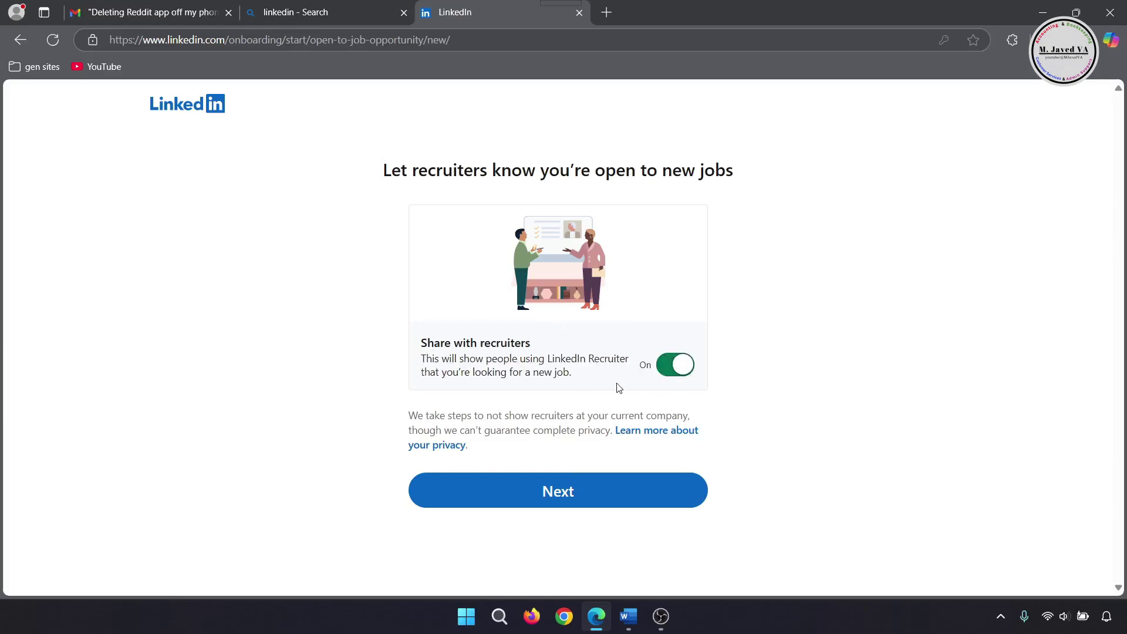
click(551, 464)
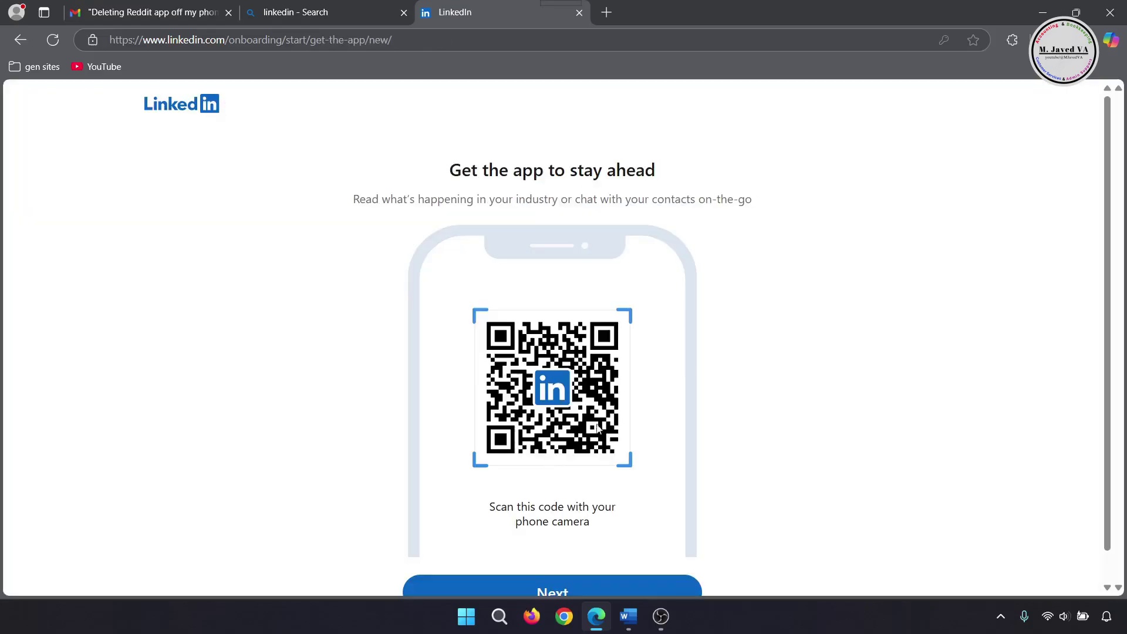
- Move past the app download page and browse the suggested connections
scroll(755, 369, down, 1)
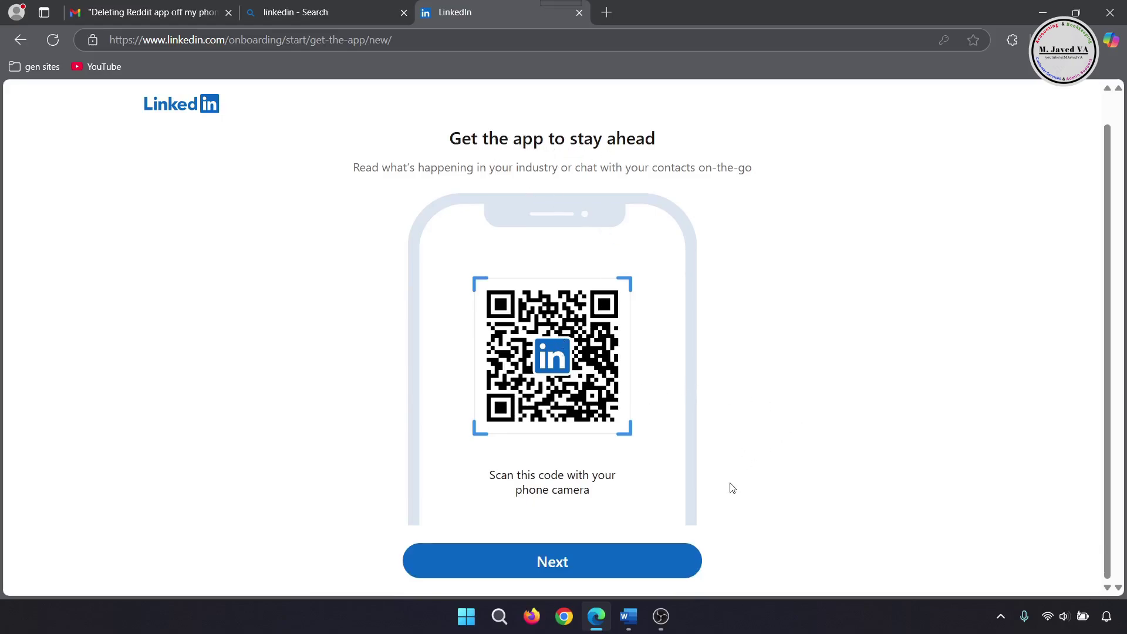
click(558, 573)
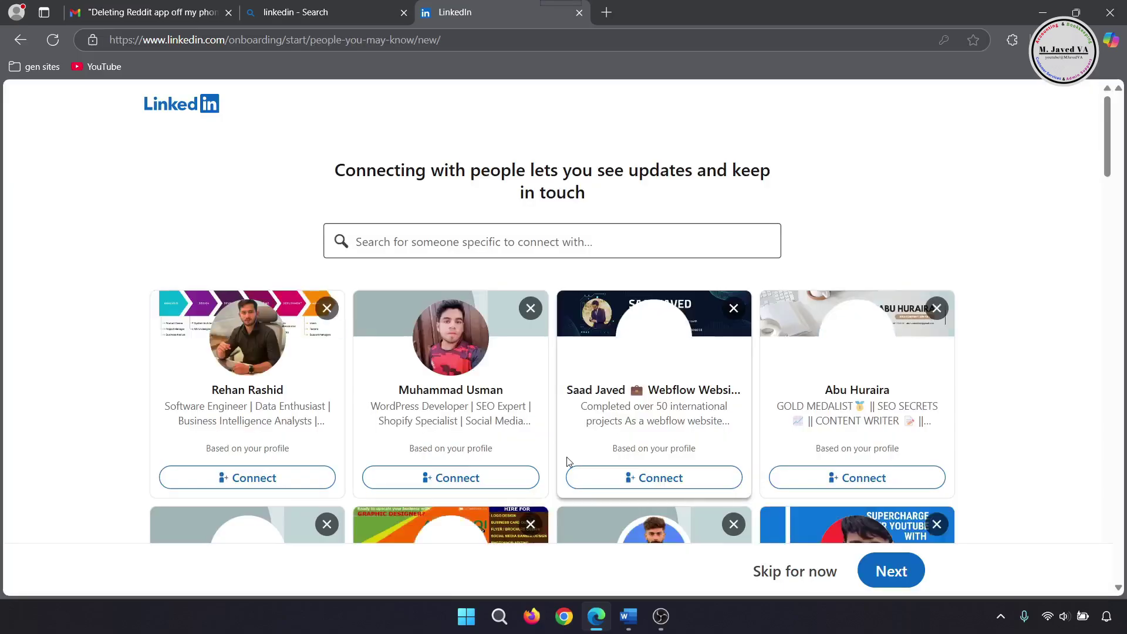
scroll(837, 171, down, 1)
scroll(970, 361, down, 5)
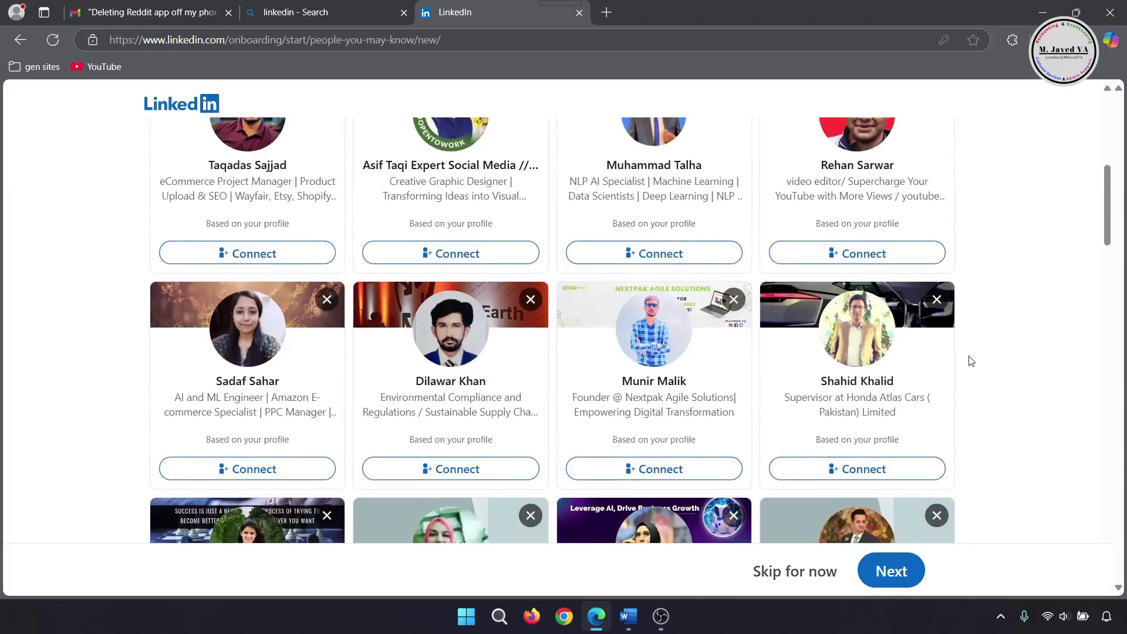
scroll(971, 361, down, 15)
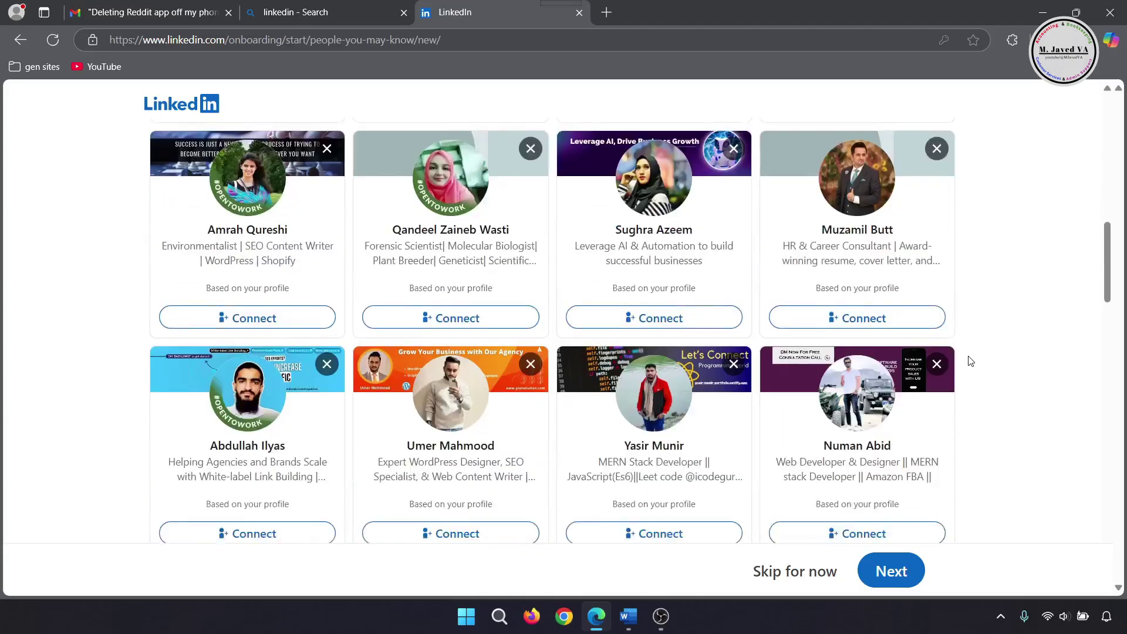
scroll(970, 362, up, 10)
scroll(970, 361, up, 10)
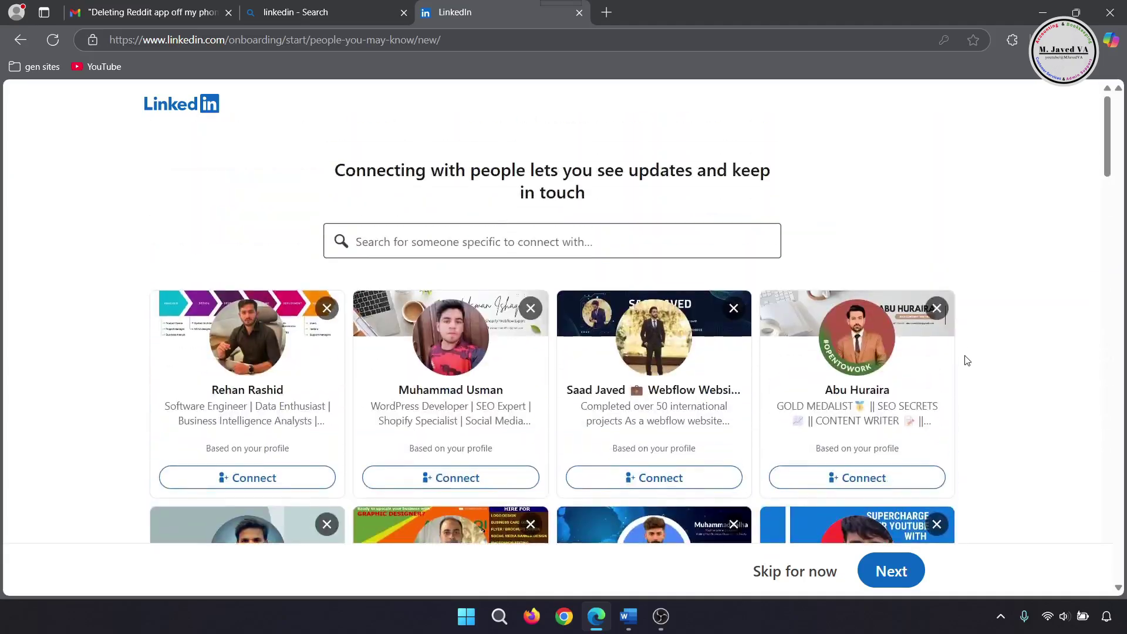
- Search the suggestions for 'Accountant', then abandon the search
click(536, 240)
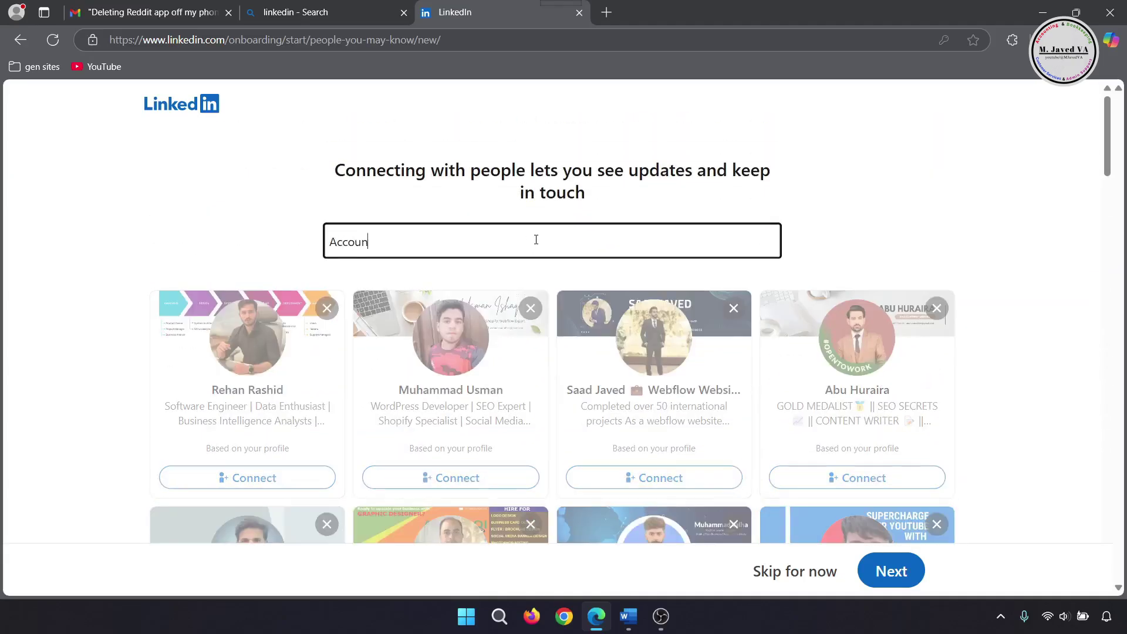
text(Accountants)
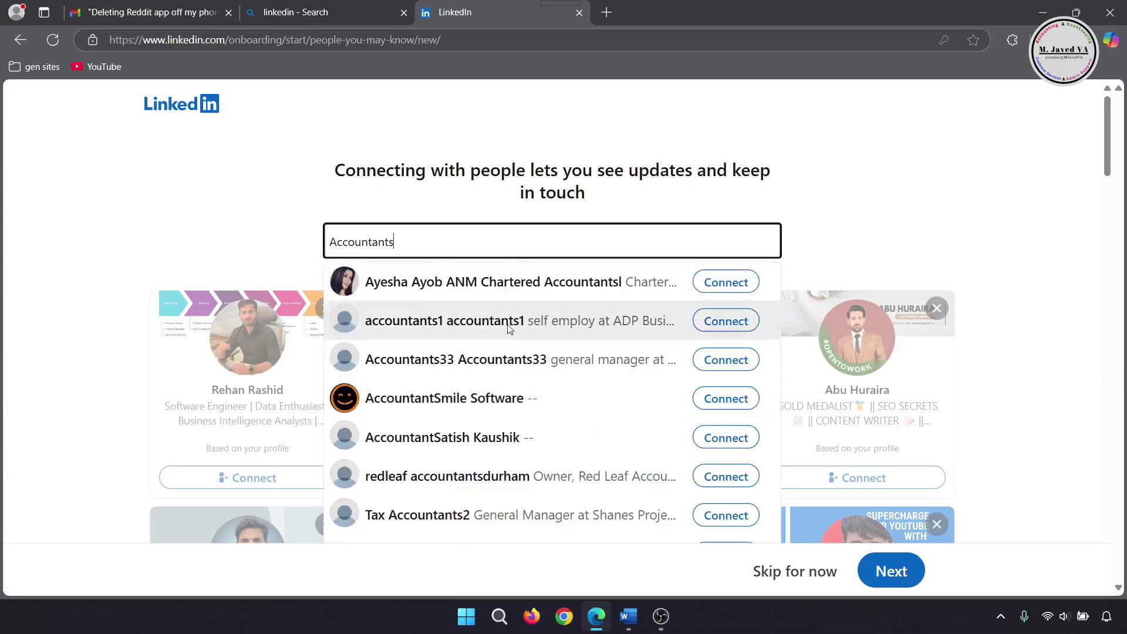
key(BackSpace)
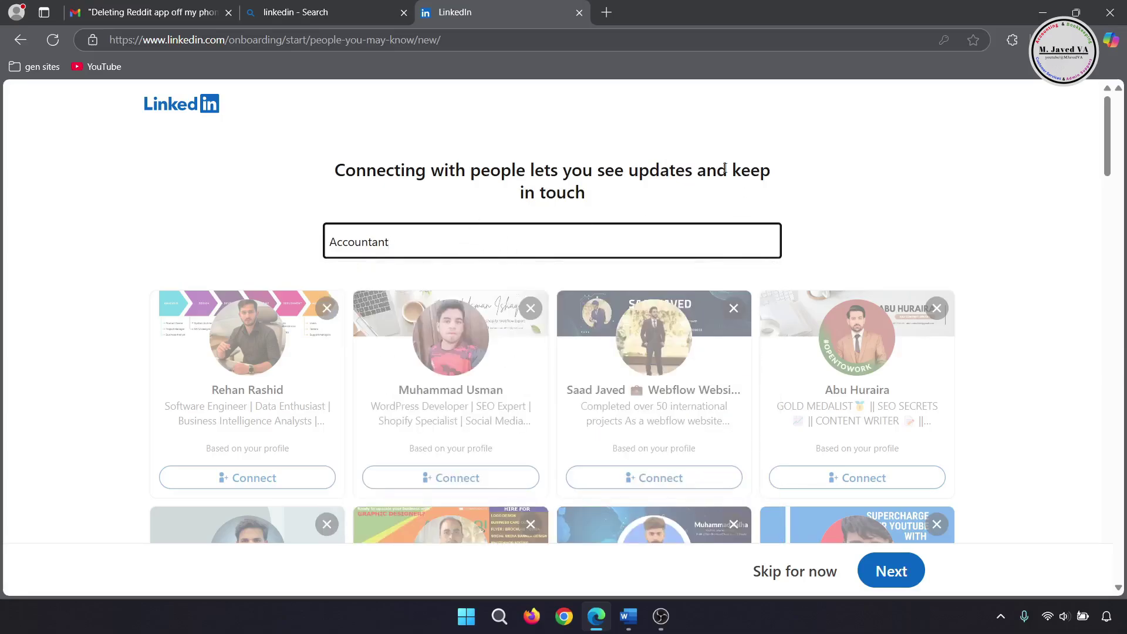
click(725, 169)
scroll(722, 411, down, 5)
scroll(723, 456, up, 5)
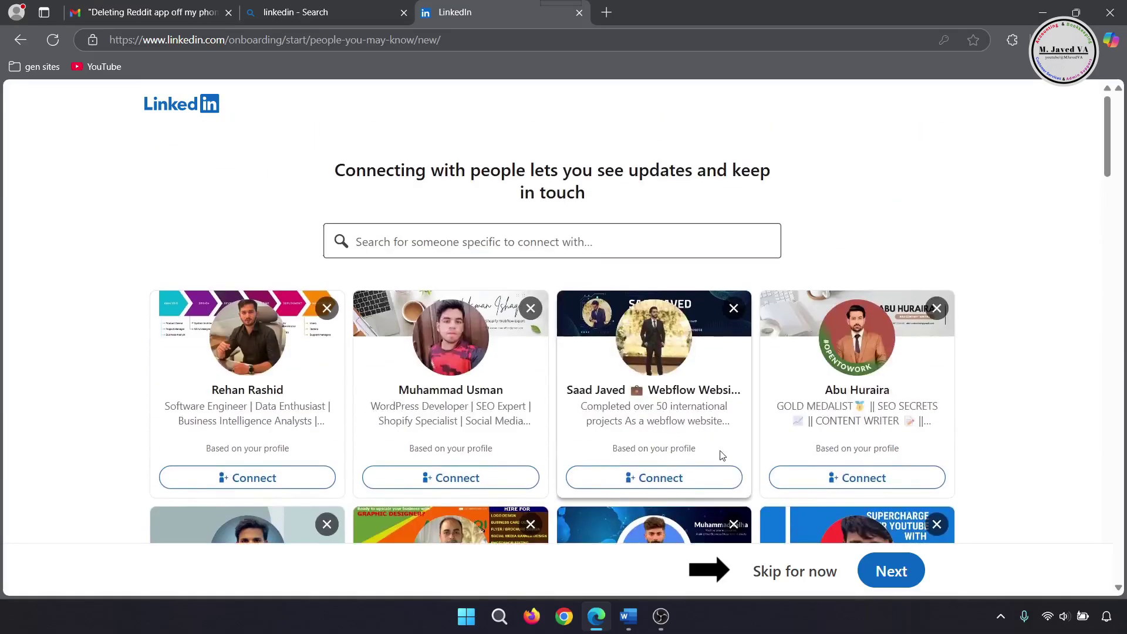
- Skip suggested people, follow recommended companies such as Remotive and Guru, and finish onboarding
click(795, 572)
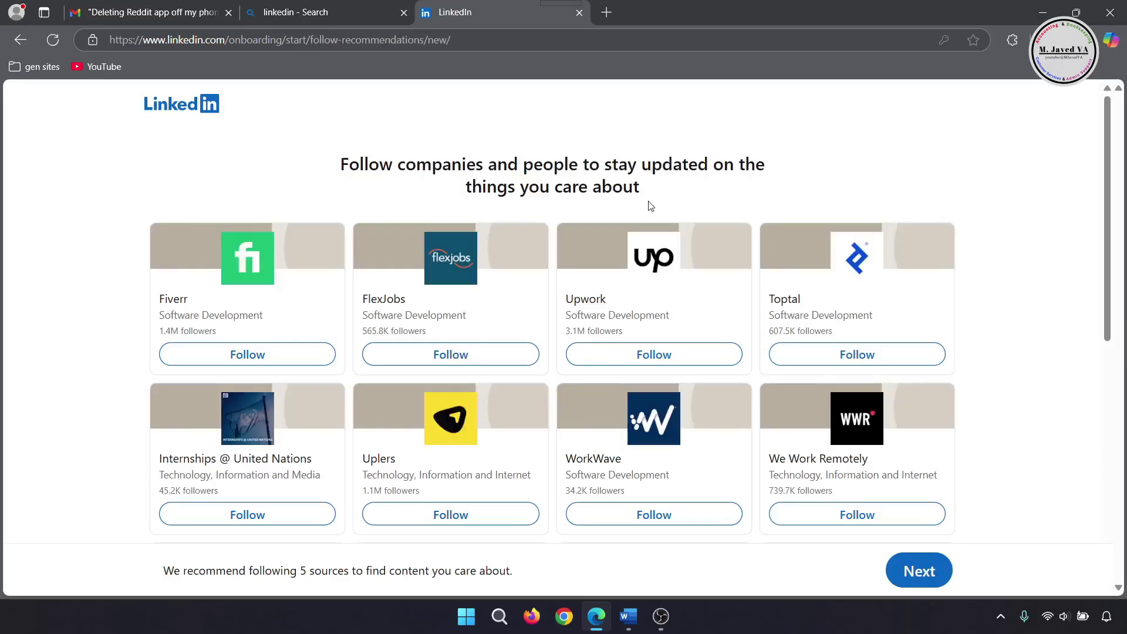
scroll(627, 361, down, 8)
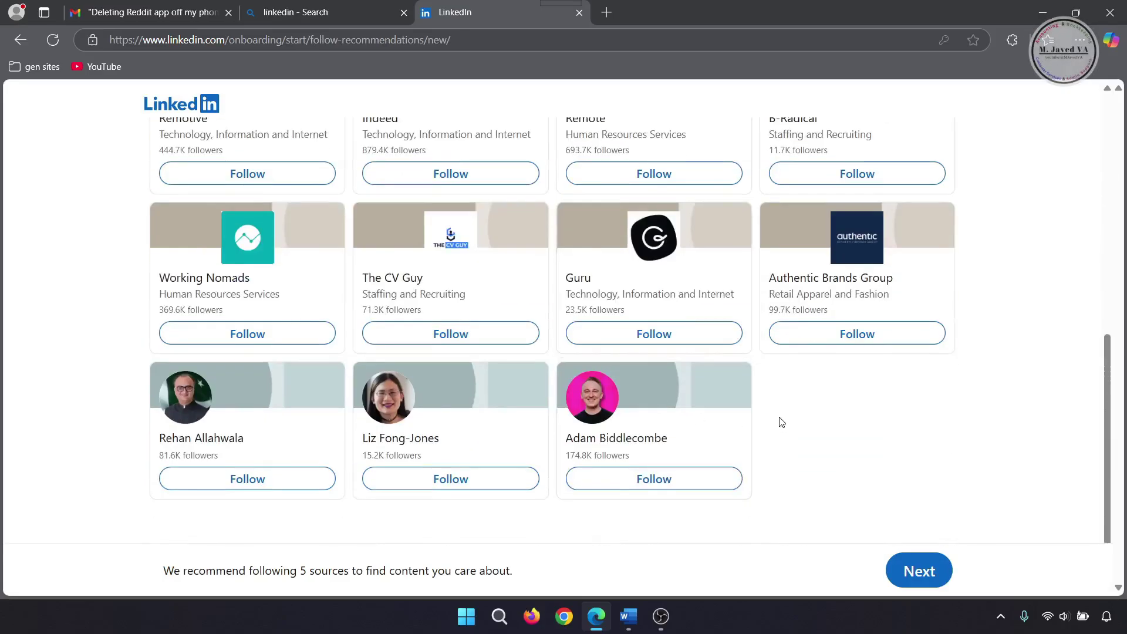
click(310, 308)
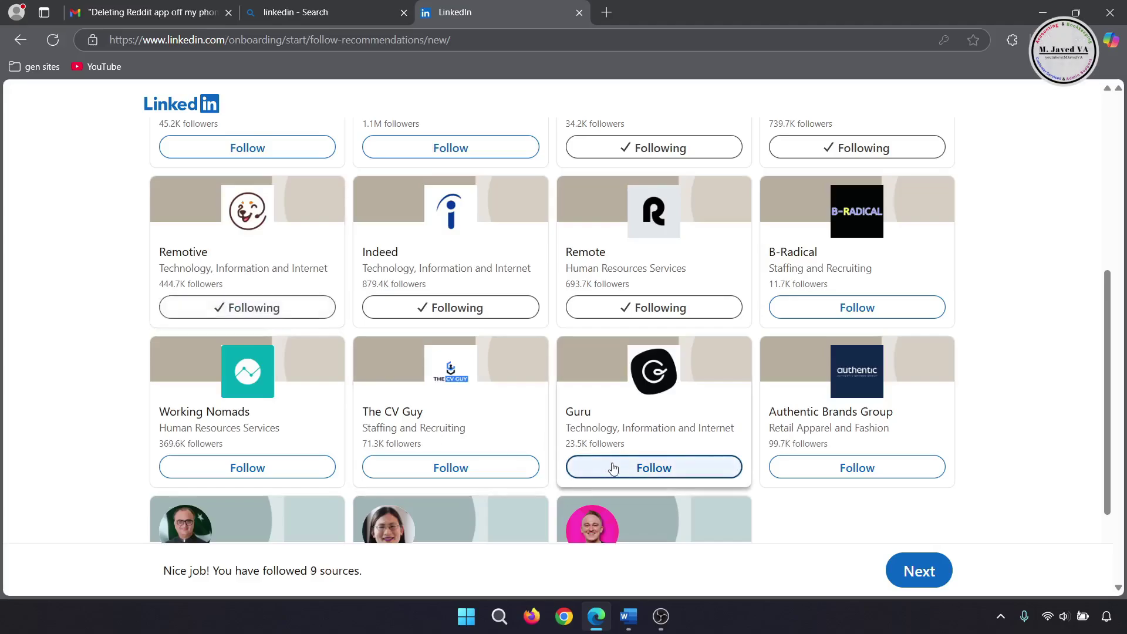
click(613, 468)
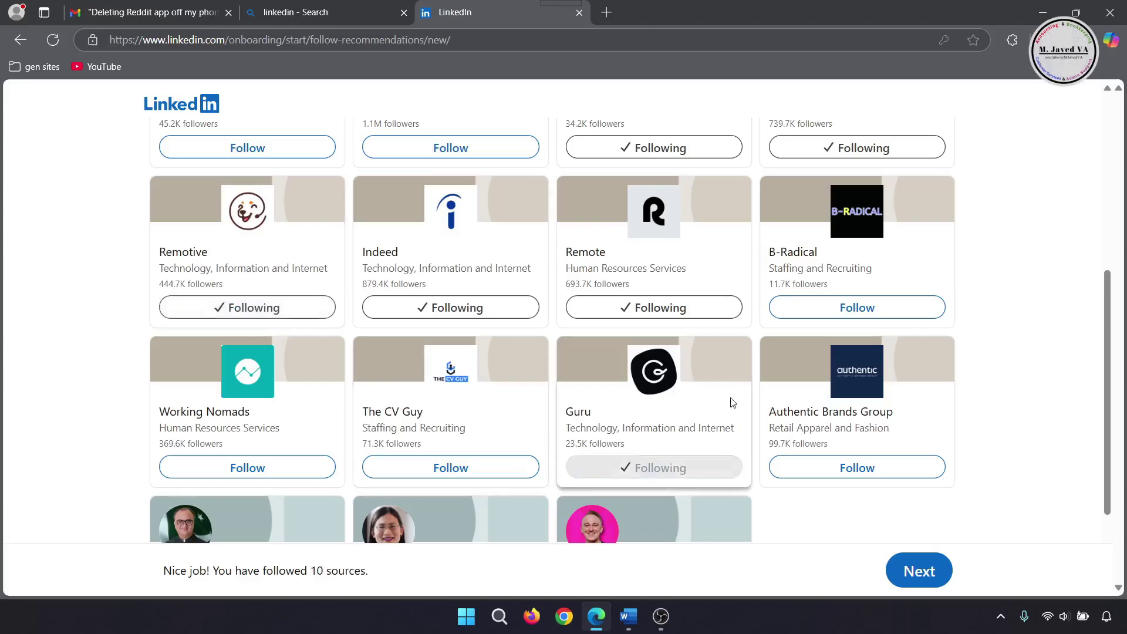
scroll(731, 403, down, 2)
click(912, 574)
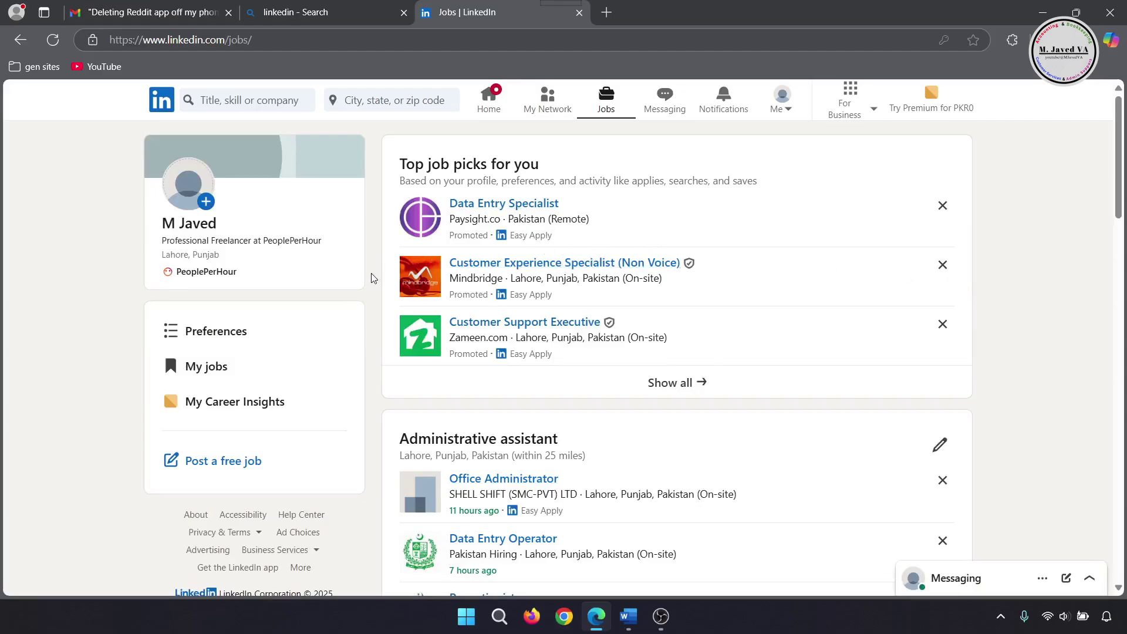
- Go to the home feed and open the account's own profile page
click(488, 100)
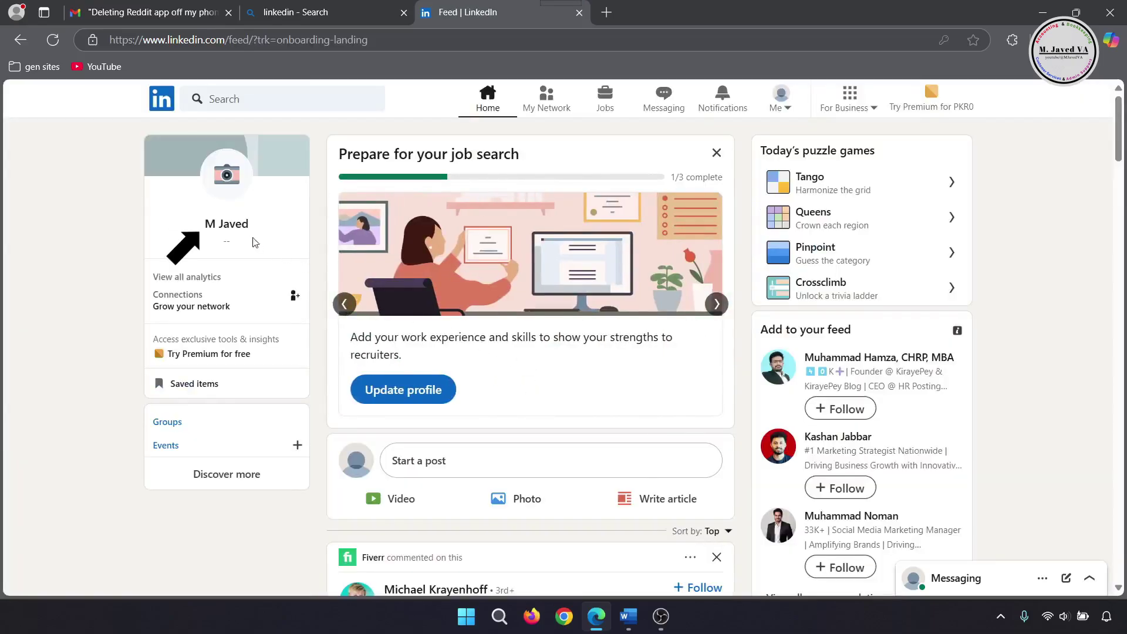
click(251, 236)
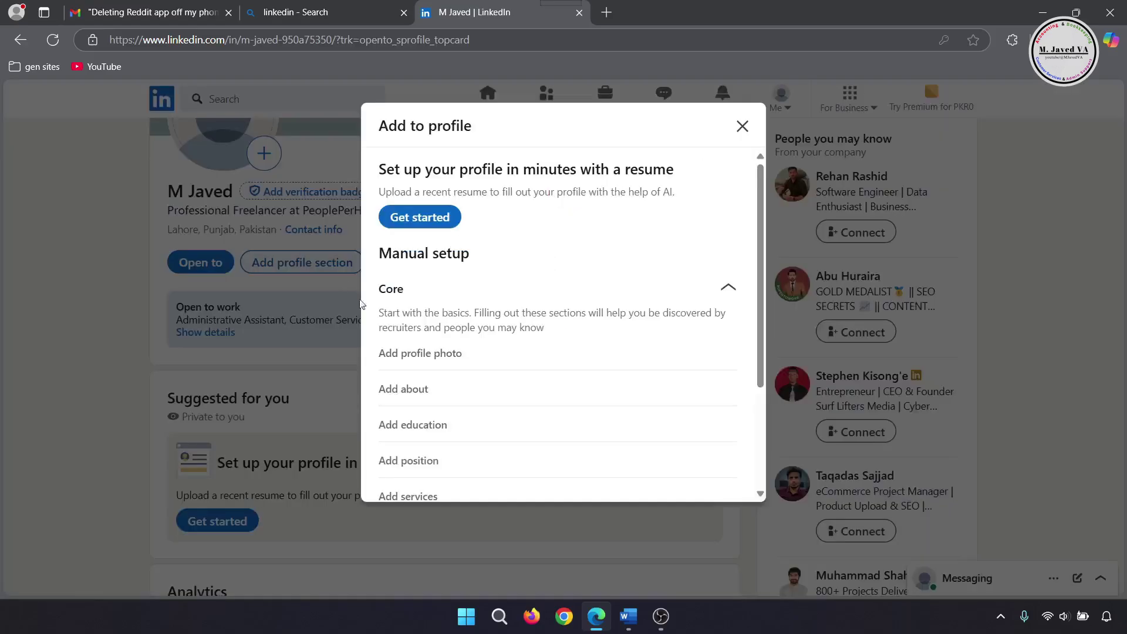
scroll(573, 338, down, 3)
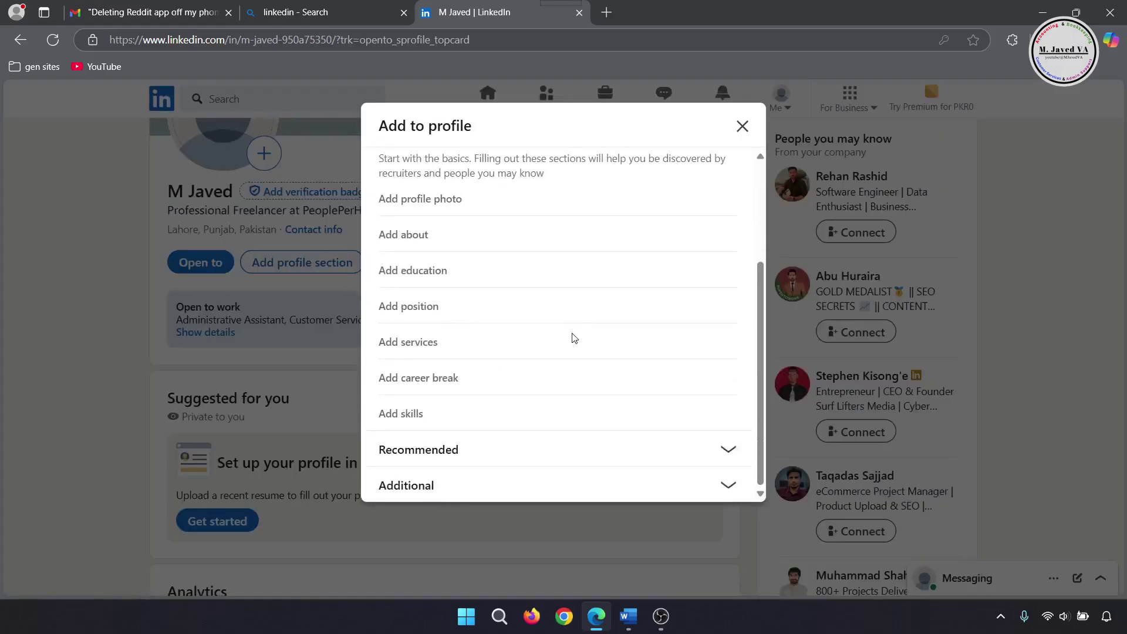
scroll(573, 339, up, 3)
scroll(530, 390, down, 1)
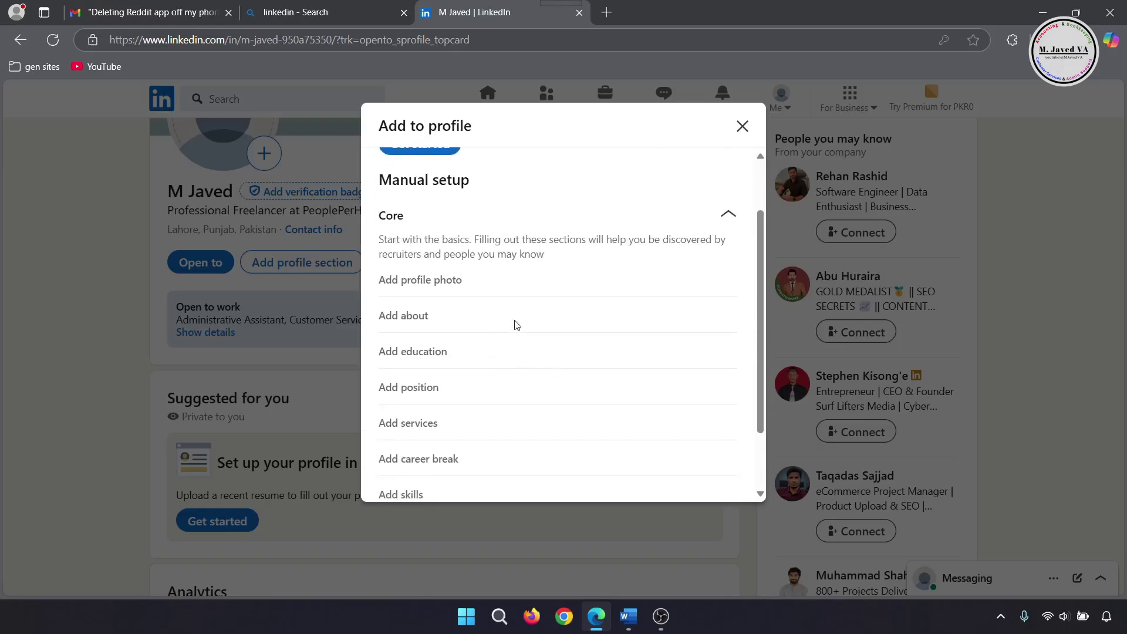
- Paste the prepared bio into the About section with five top skills and save it
click(399, 320)
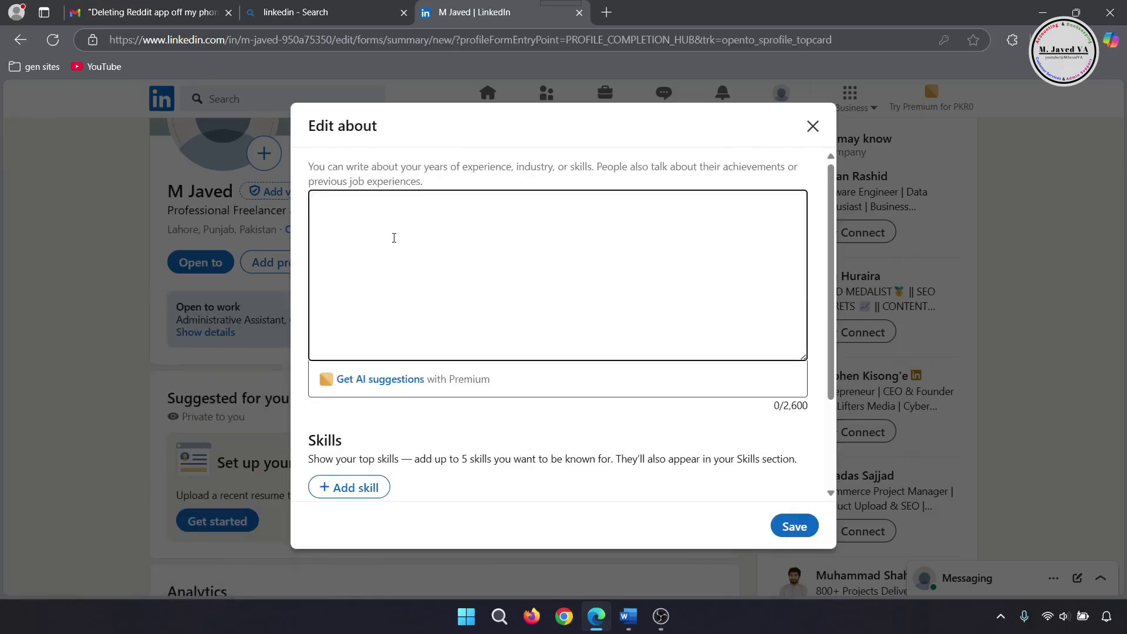
key(ctrl+v)
scroll(646, 331, down, 5)
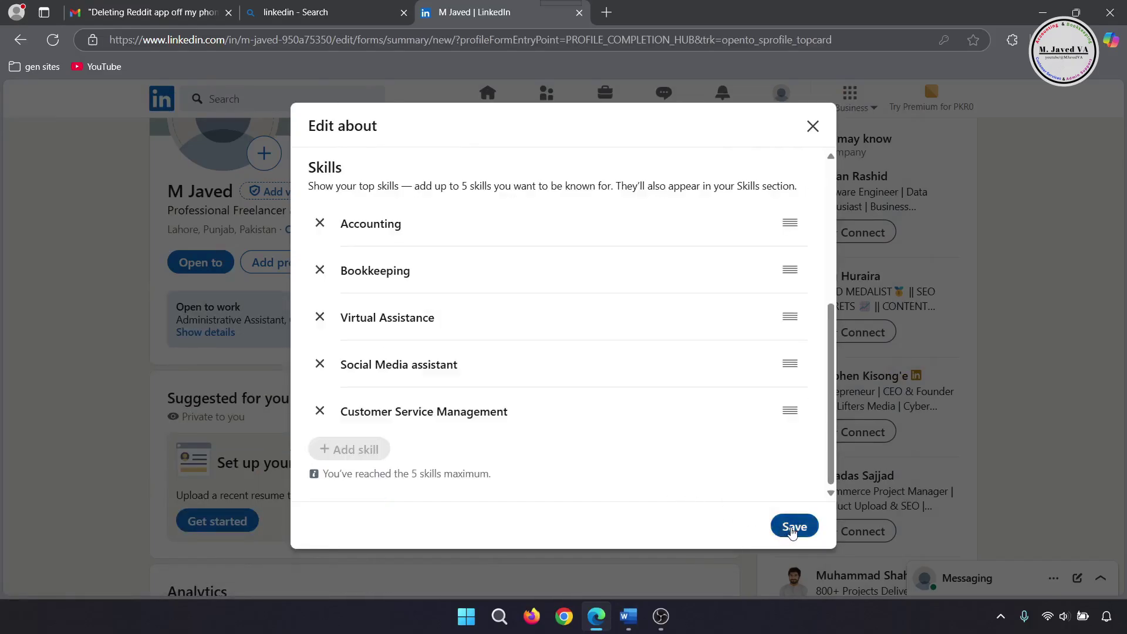
click(794, 526)
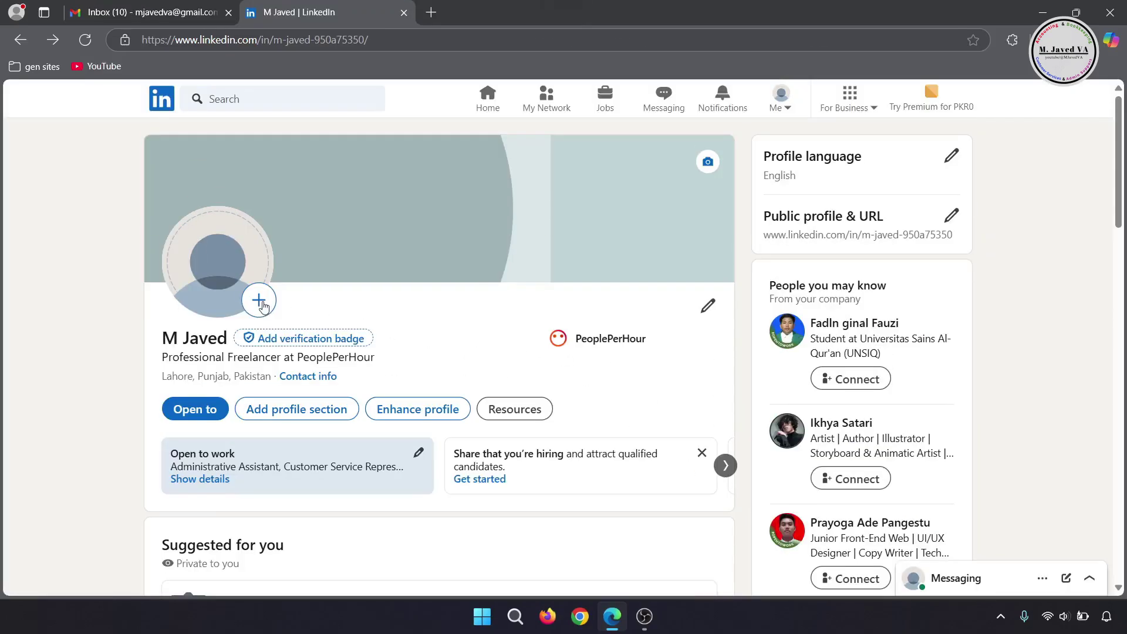
- Upload the GoEasyWithTech logo as the profile photo
click(259, 302)
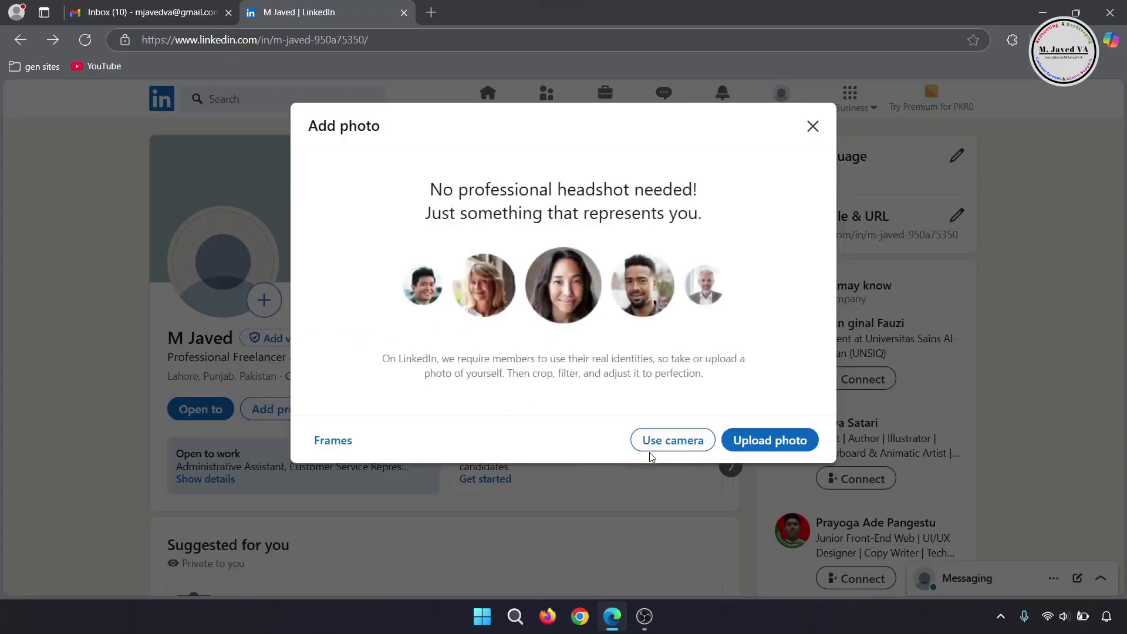
click(770, 440)
click(256, 138)
click(434, 385)
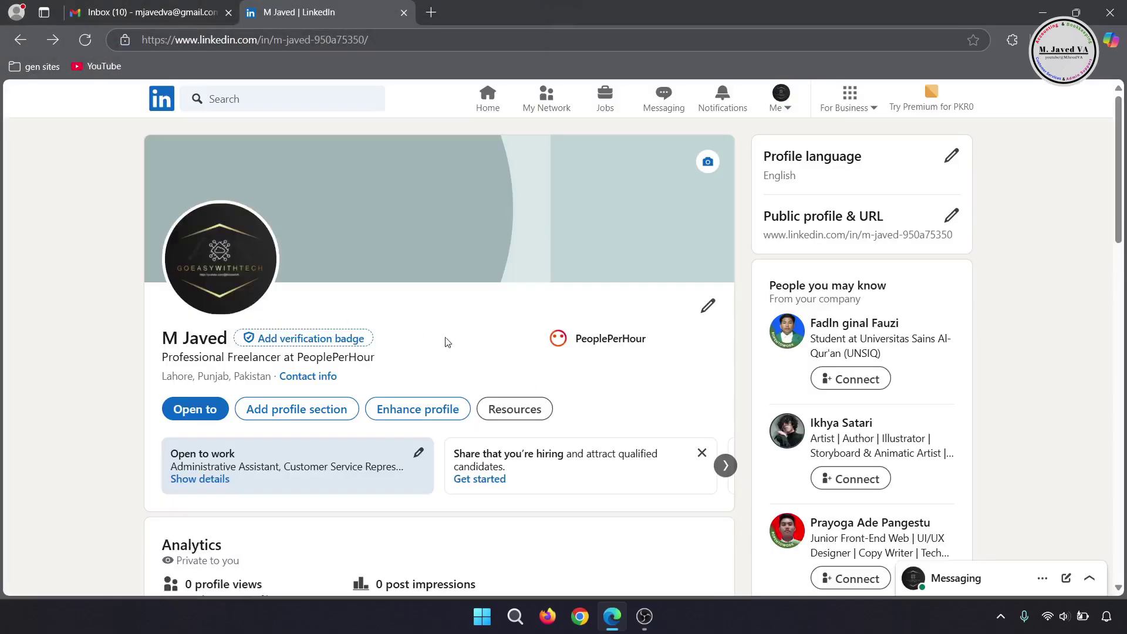
- Apply the GoEasyWithTech cover image as the profile banner
click(707, 162)
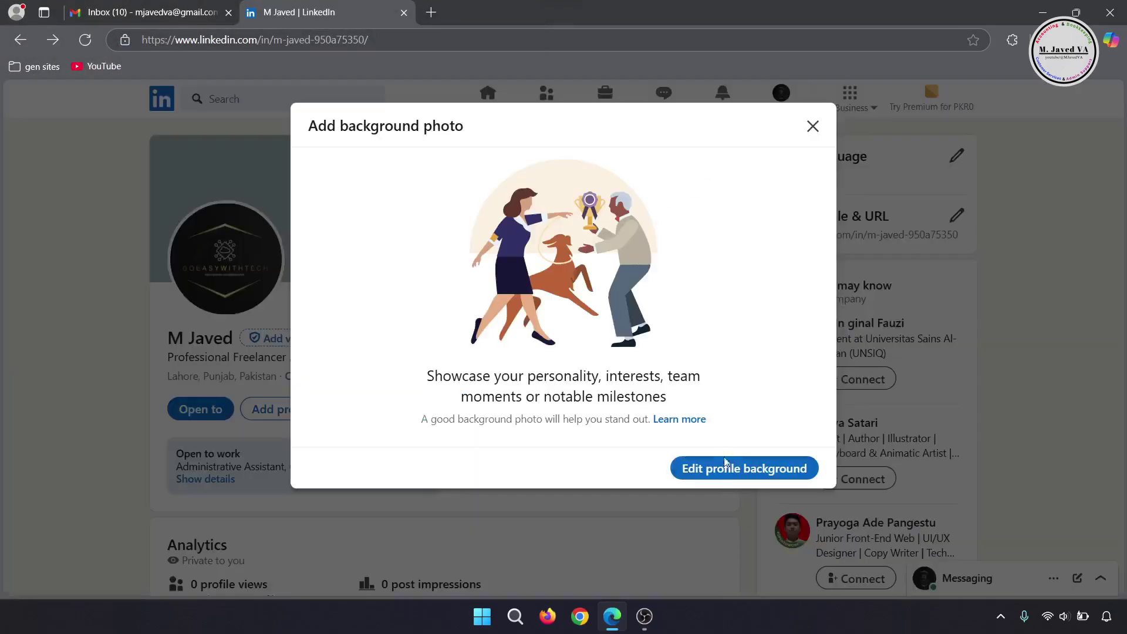
click(725, 468)
click(256, 147)
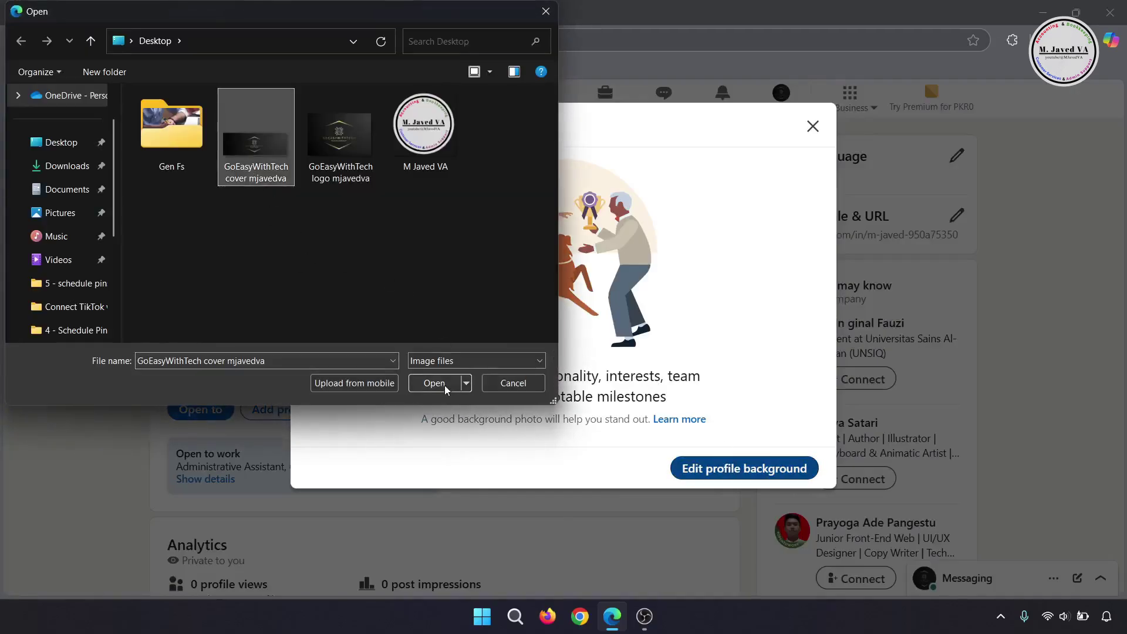
click(435, 383)
scroll(728, 482, down, 1)
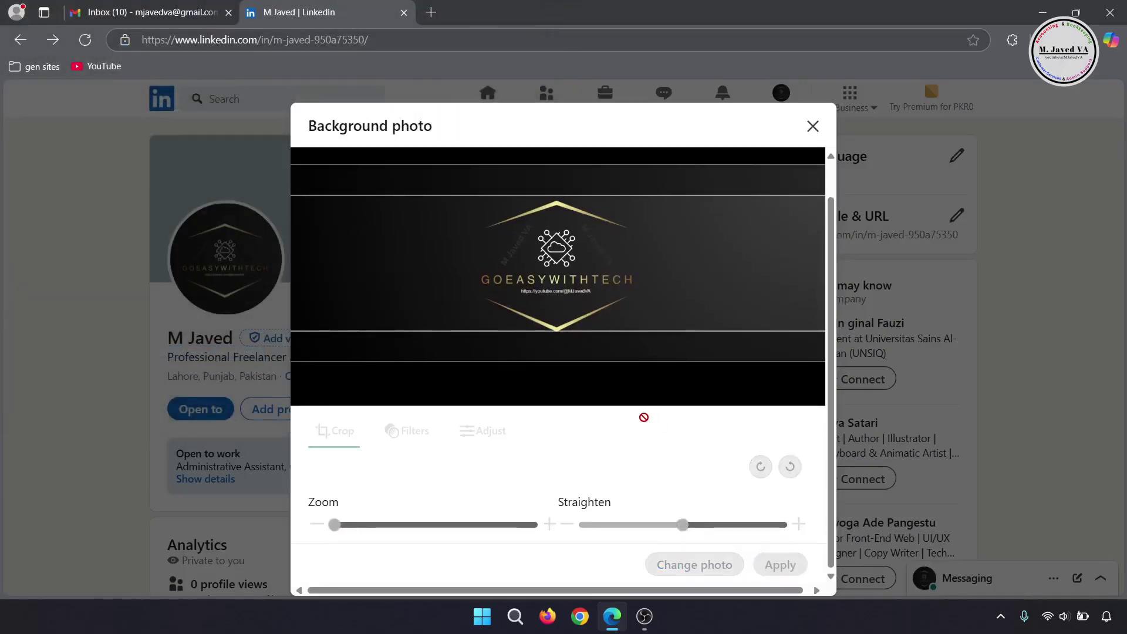
click(780, 565)
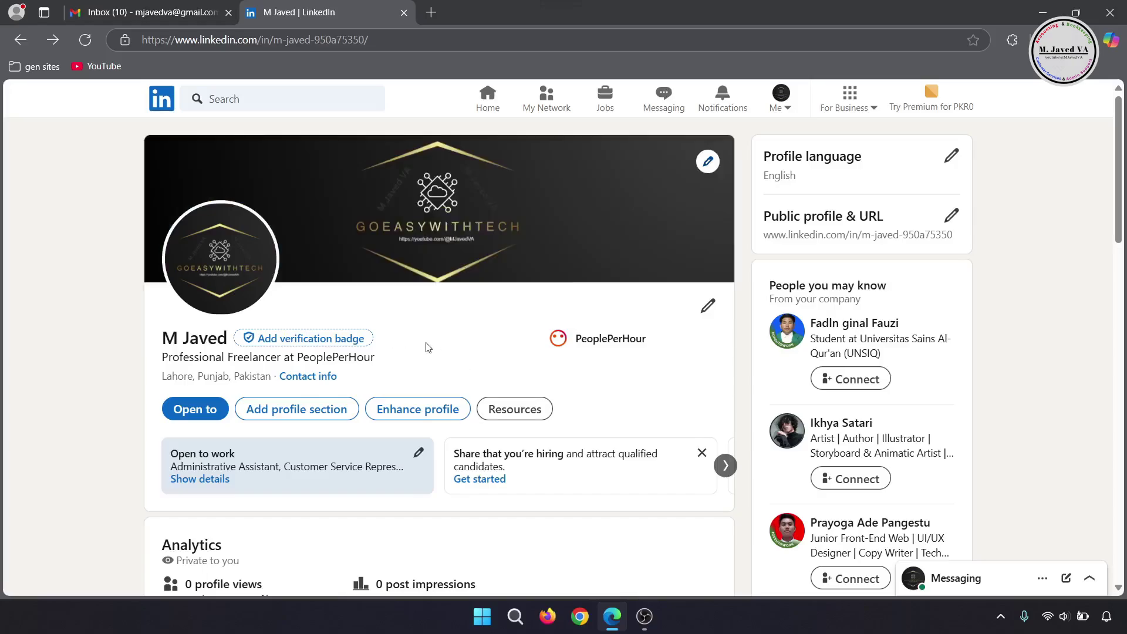
click(696, 312)
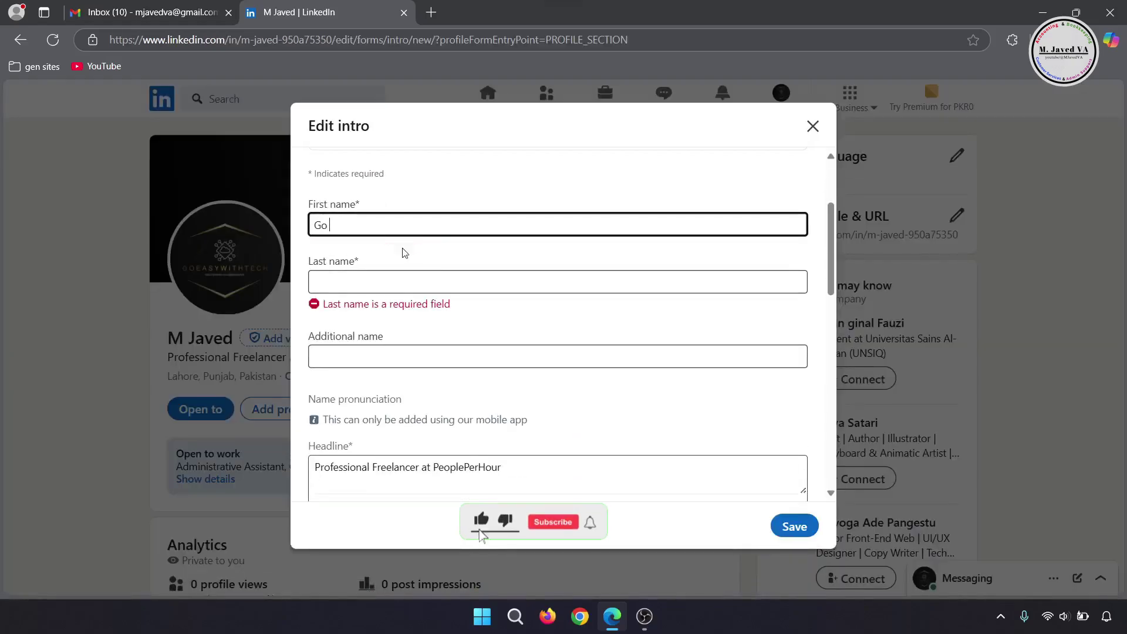
- Rename the profile to first name 'Go Easy', last name 'With Tech', save, and decline verification
text(Easy)
click(401, 281)
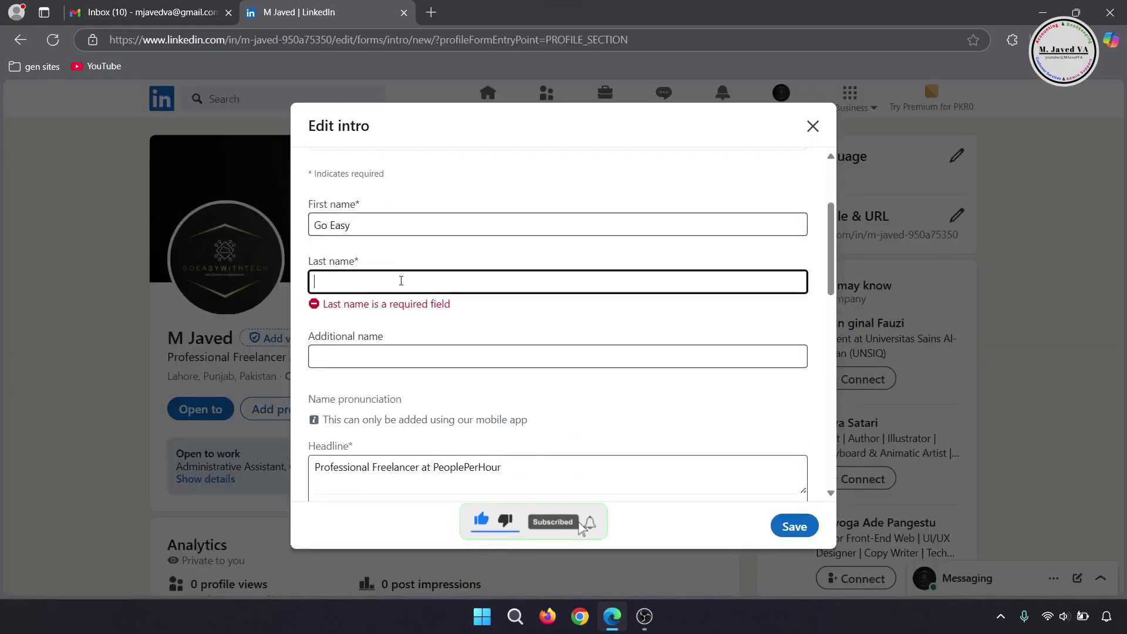
text(With Tech)
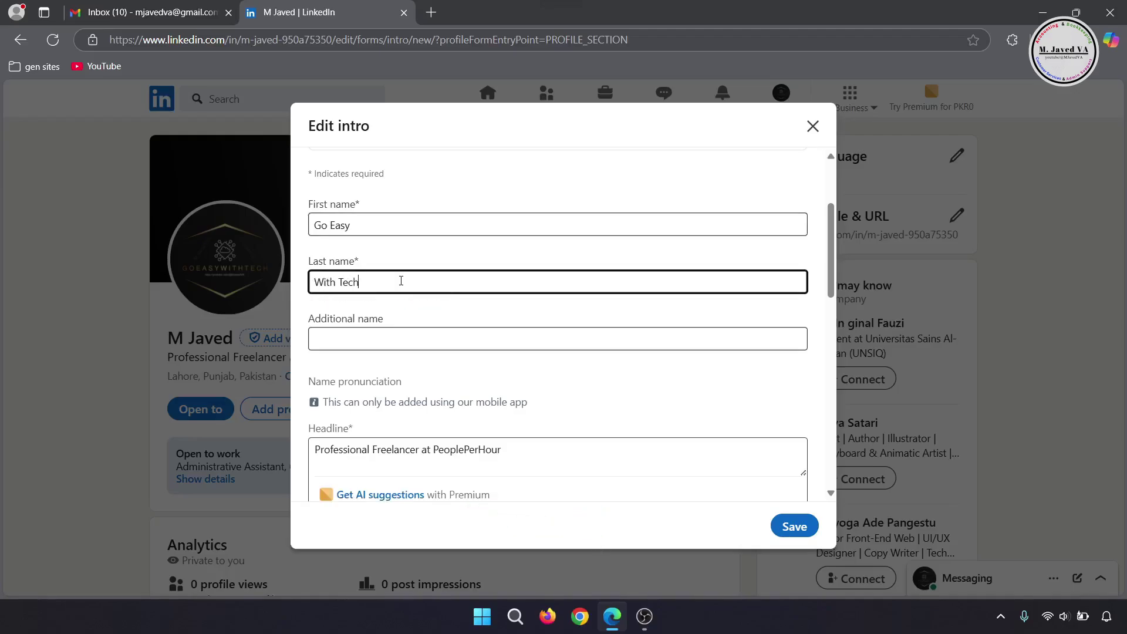
click(795, 526)
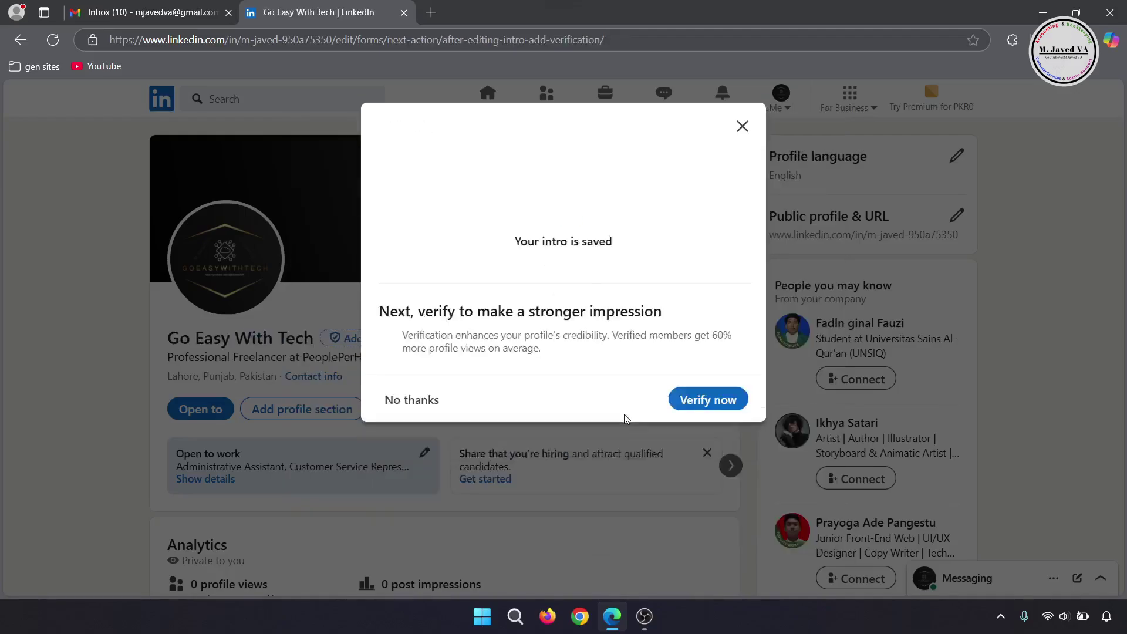
click(411, 400)
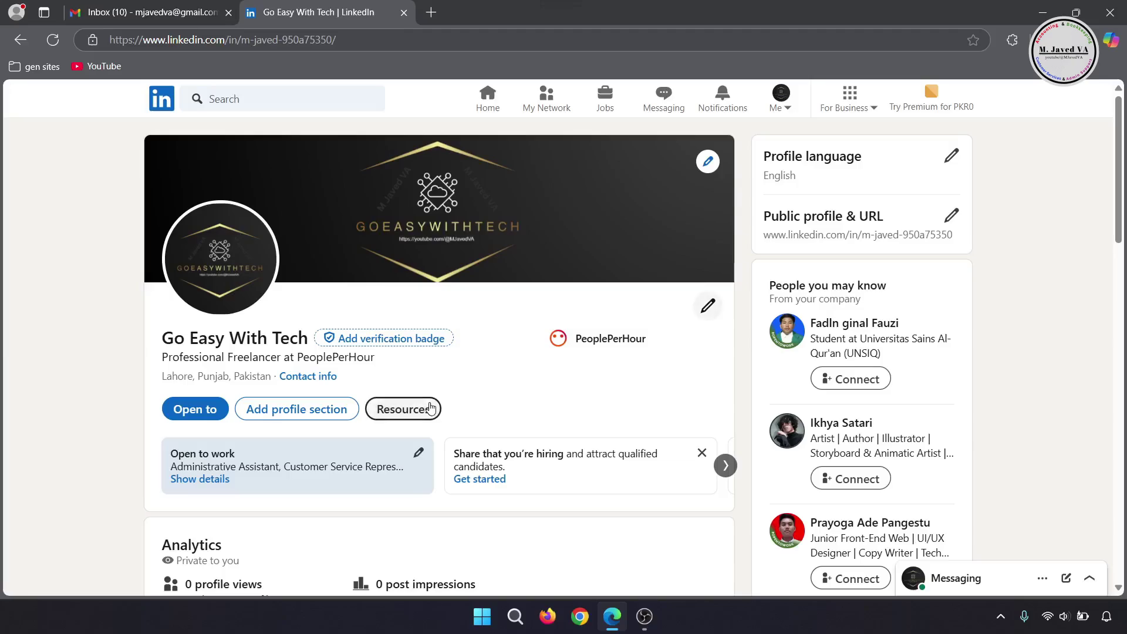